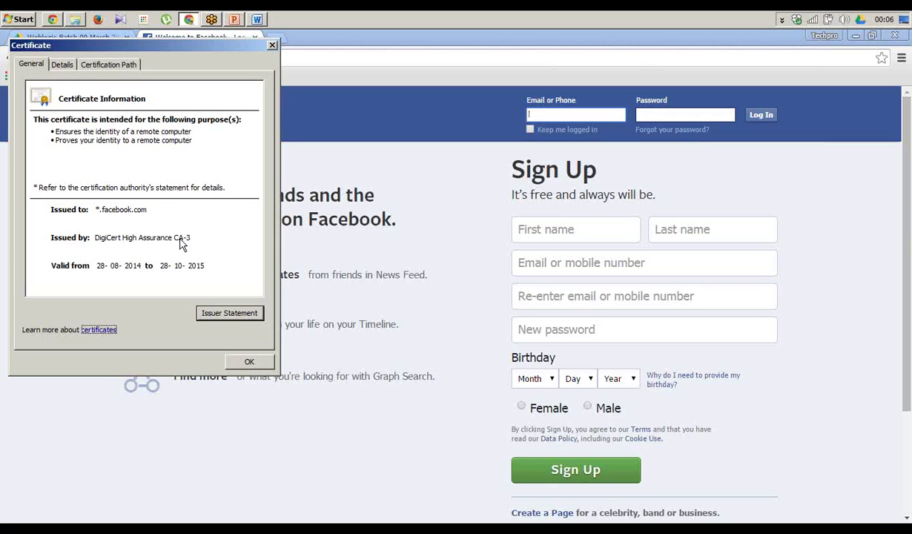
# Share the entire screen in the GoToMeeting session and hide the screen-sharing notice.
pyautogui.click(801, 229)
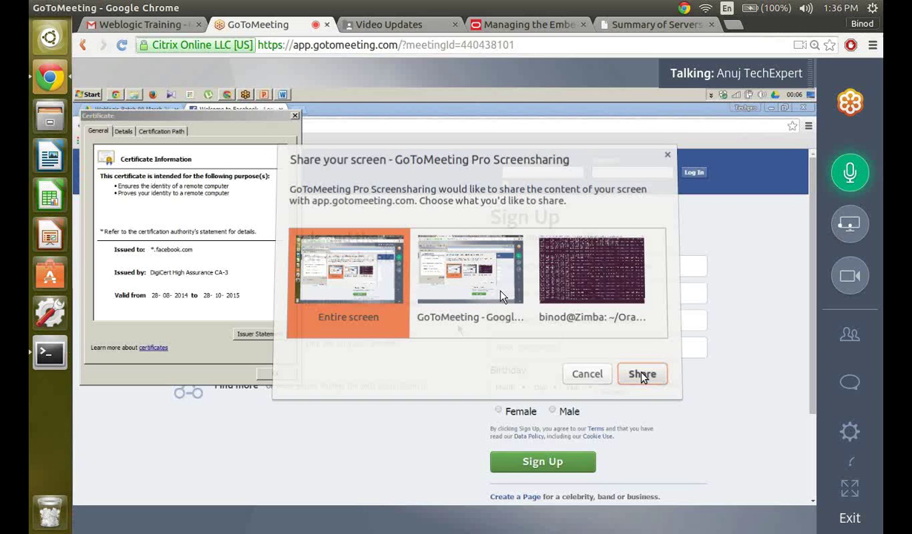
pyautogui.click(644, 372)
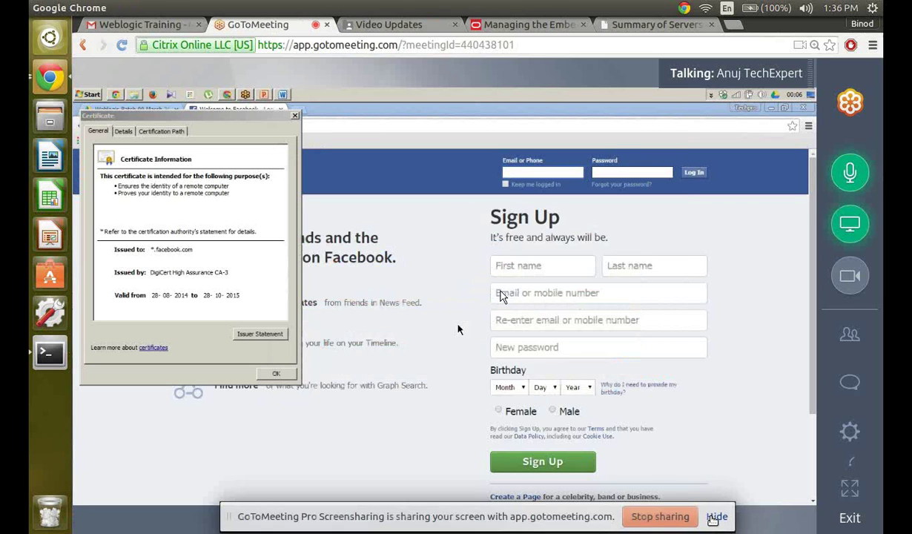
pyautogui.click(712, 516)
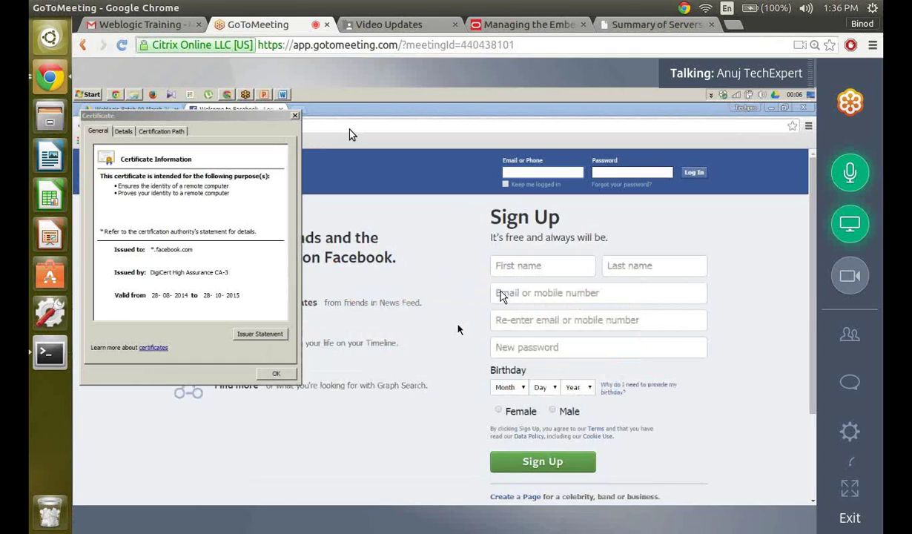
# Switch to the WebLogic console and open the Servers summary under Environment in the domain structure.
pyautogui.click(649, 24)
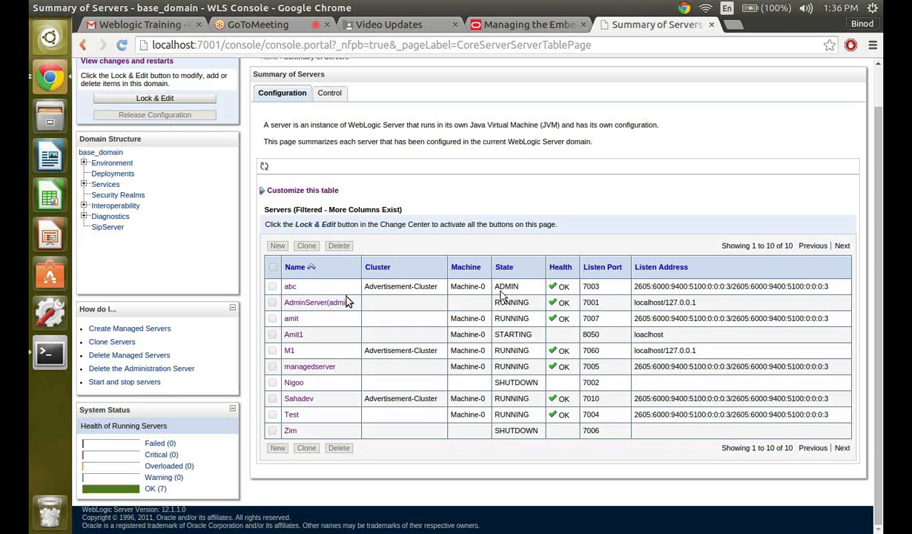
pyautogui.click(84, 163)
pyautogui.click(117, 175)
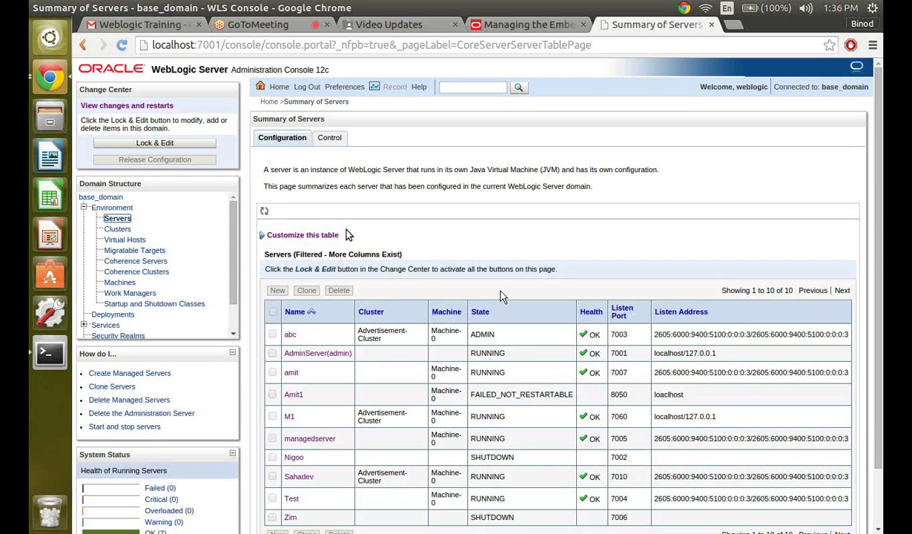
pyautogui.scroll(-3, 501, 296)
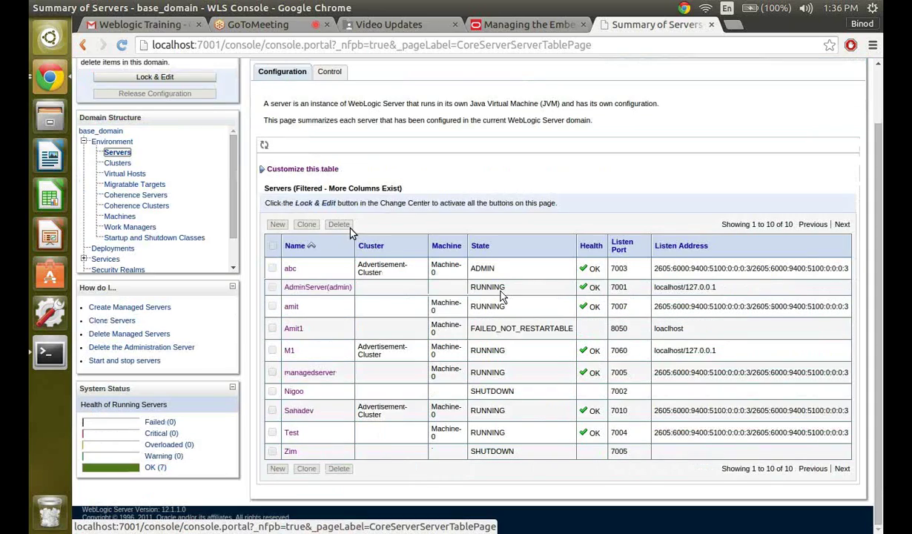
# Try to start the Nigoo managed server from the servers' control page.
pyautogui.click(330, 72)
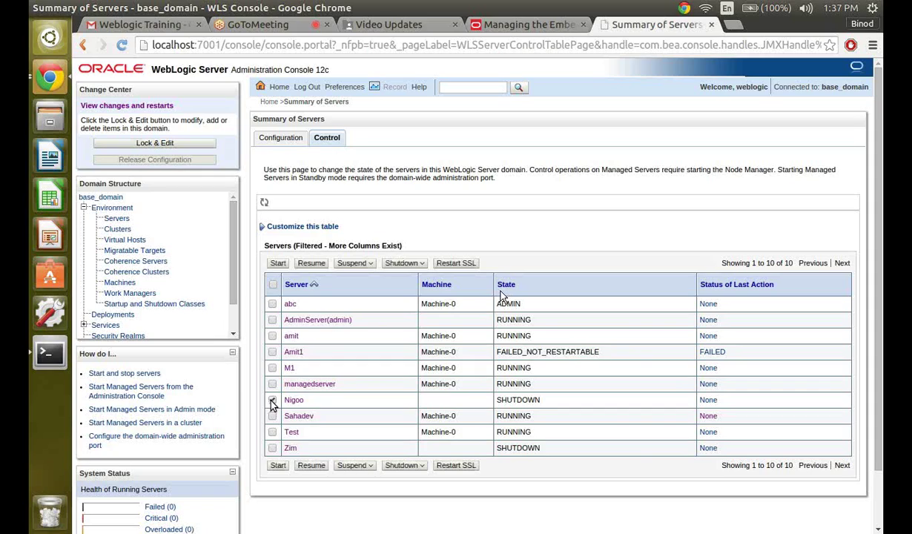
pyautogui.click(272, 400)
pyautogui.click(278, 264)
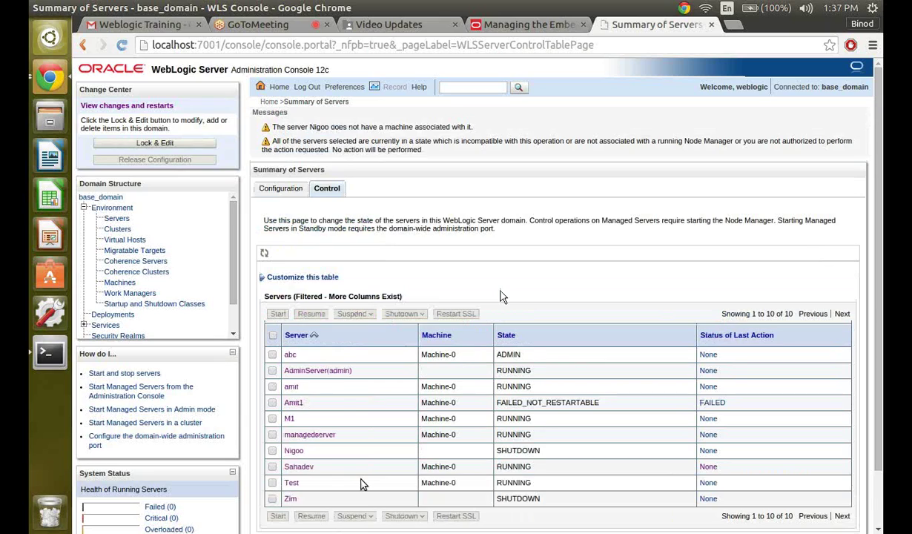
# Try to start the Zim managed server from the servers' control page.
pyautogui.scroll(-1, 362, 483)
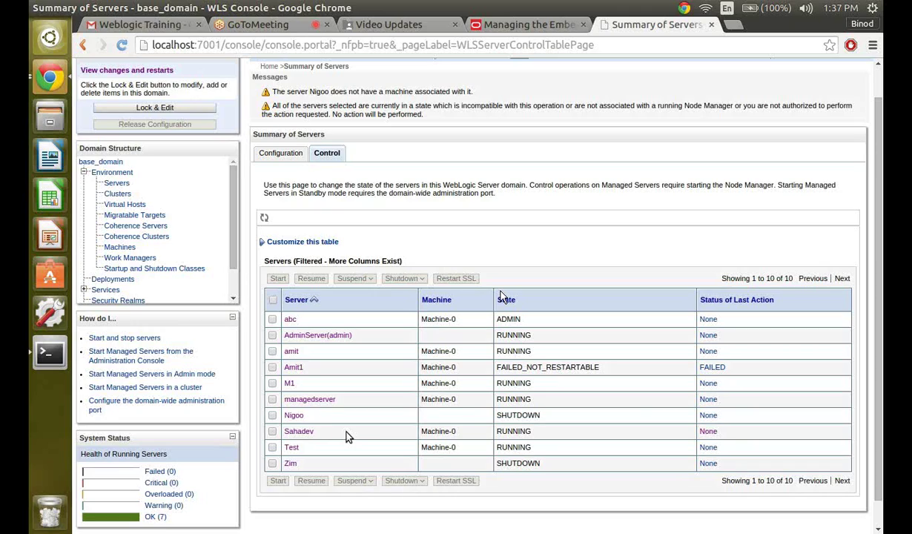
pyautogui.click(273, 463)
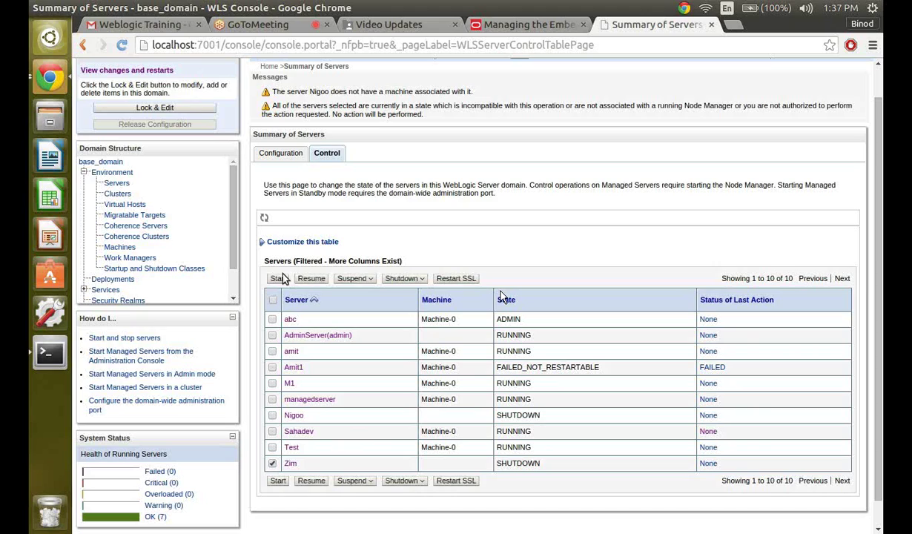
pyautogui.click(278, 279)
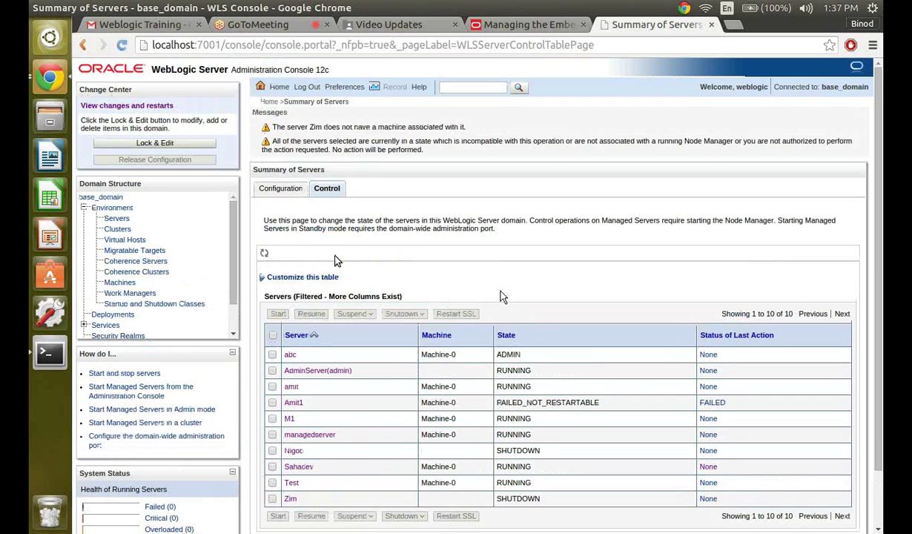
pyautogui.scroll(-2, 500, 296)
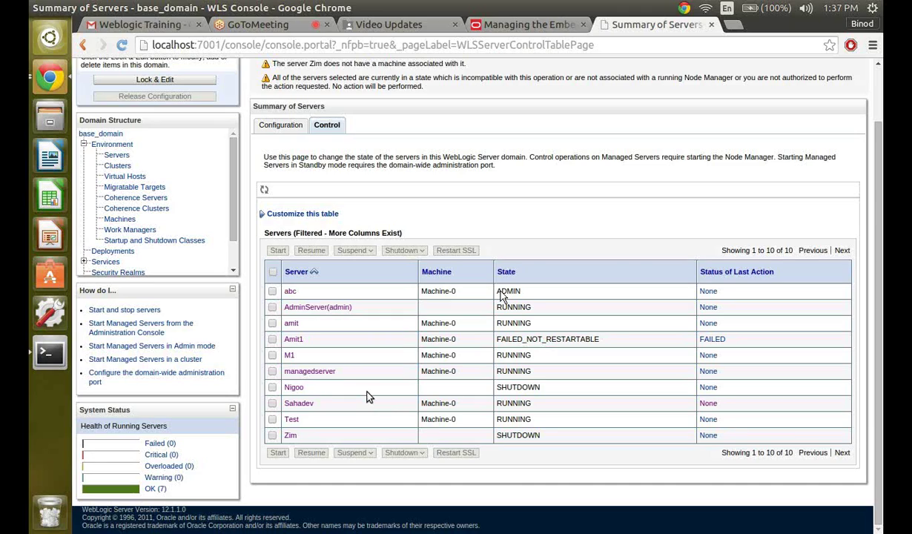
# Switch to the terminal's third session, print the working directory, change to the home directory and print it again.
pyautogui.click(46, 352)
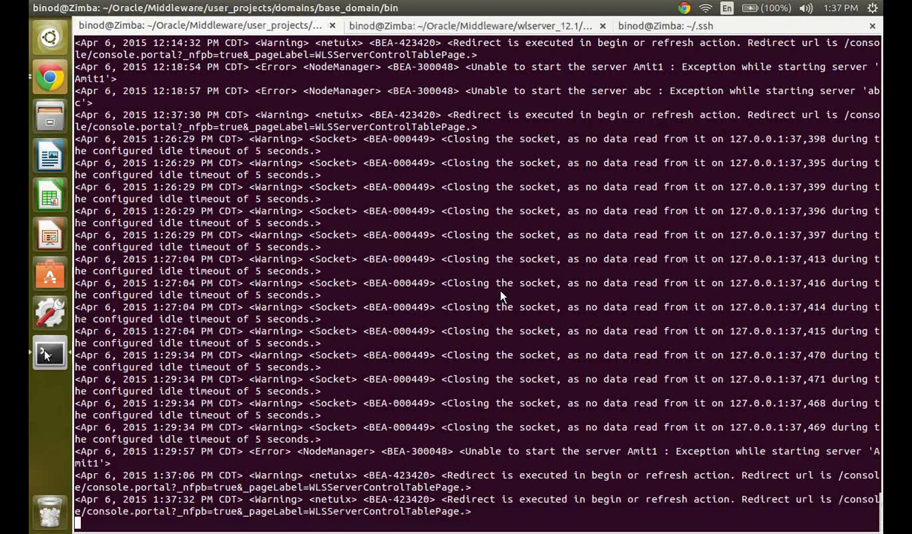
pyautogui.hotkey('alt', '3')
pyautogui.write('pwd')
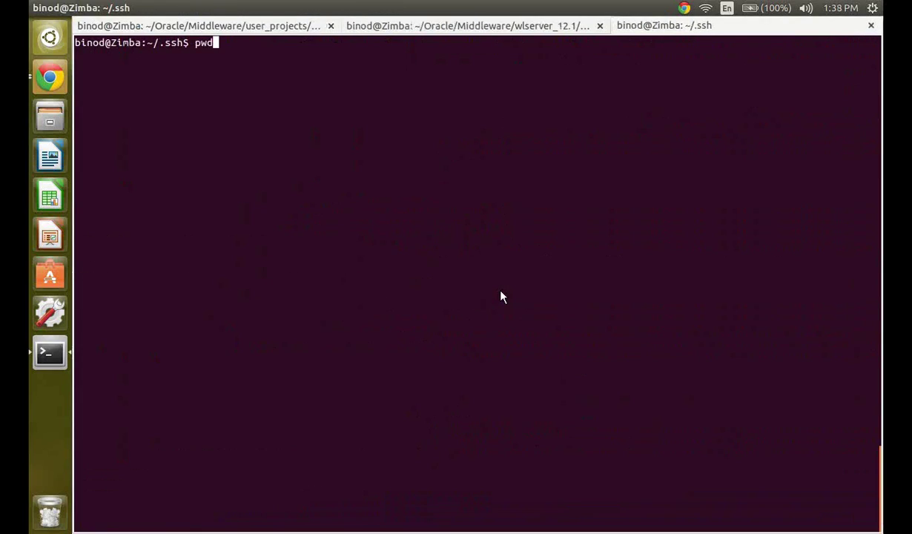
pyautogui.press('Return')
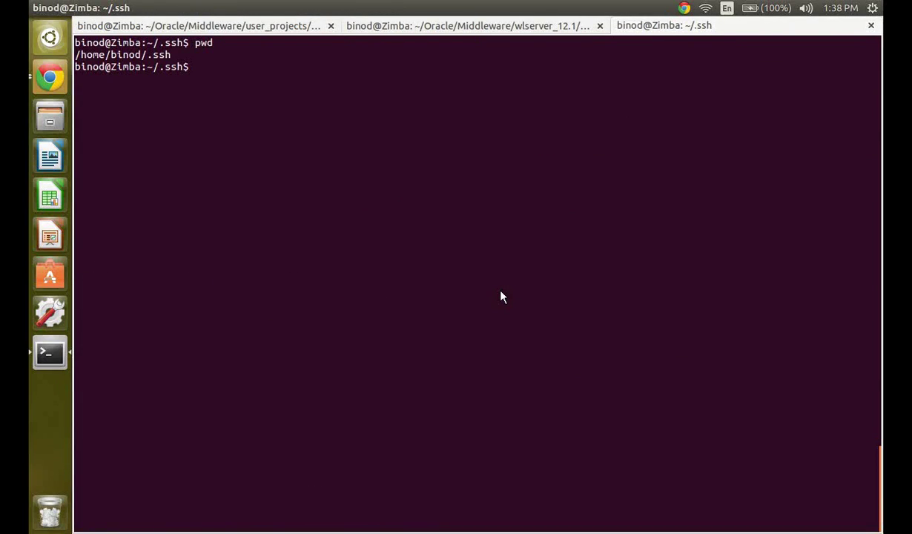
pyautogui.write('c')
pyautogui.write('d')
pyautogui.press('Return')
pyautogui.write('pwd')
pyautogui.press('Return')
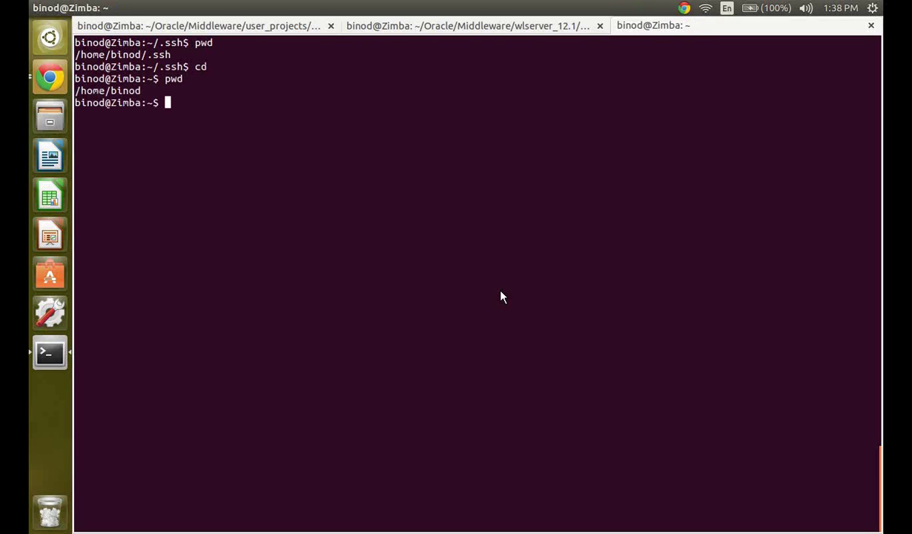
# Change into the Oracle/Middleware directory under home, listing the contents at each level.
pyautogui.write('ls')
pyautogui.press('Return')
pyautogui.write('cd ')
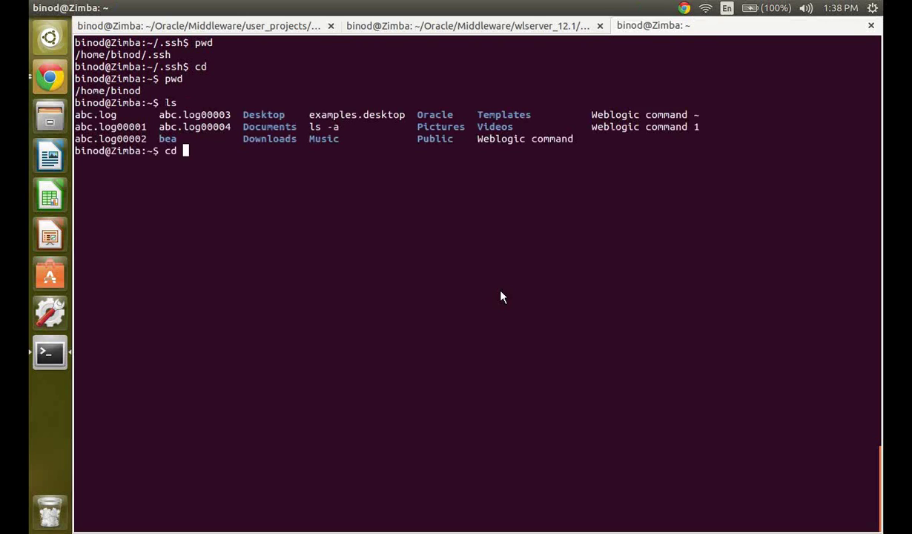
pyautogui.write('Oracle/')
pyautogui.press('Return')
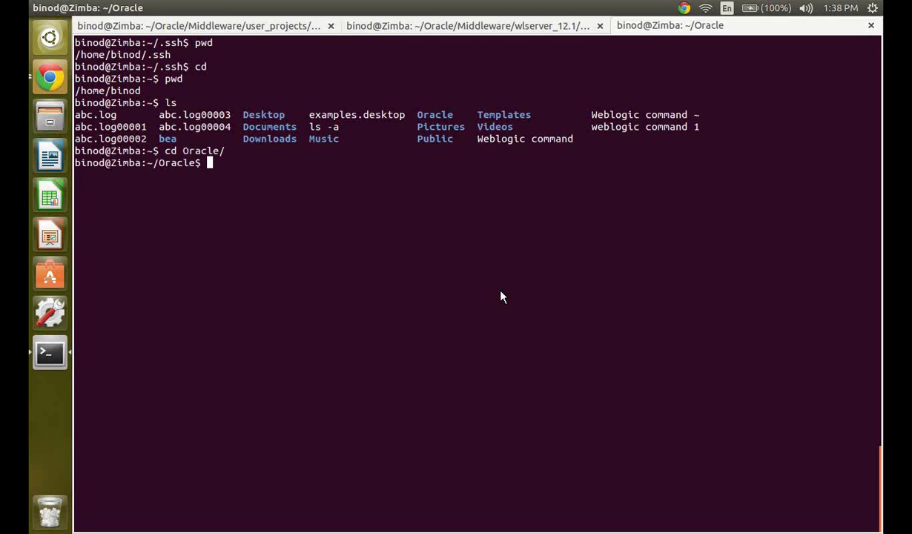
pyautogui.write('ls')
pyautogui.press('Return')
pyautogui.write('cd ')
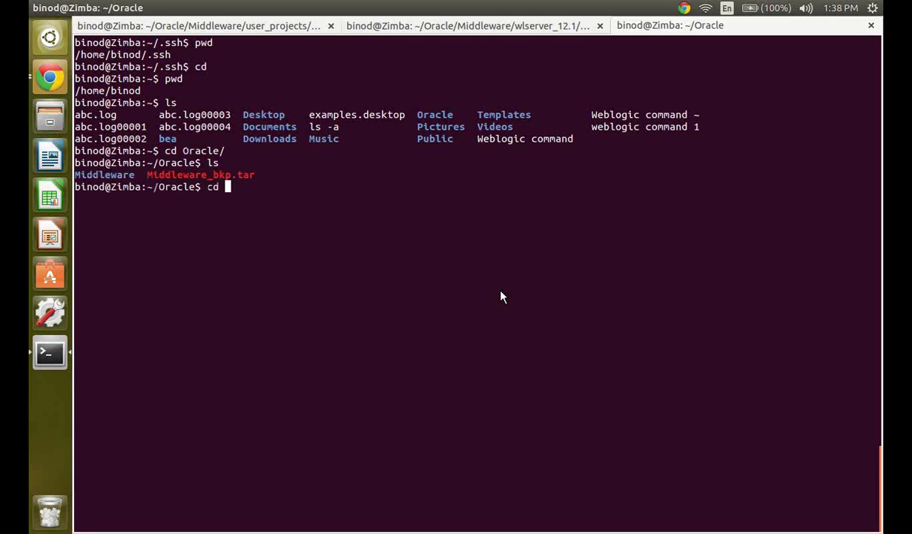
pyautogui.write('Middleware/')
pyautogui.press('Return')
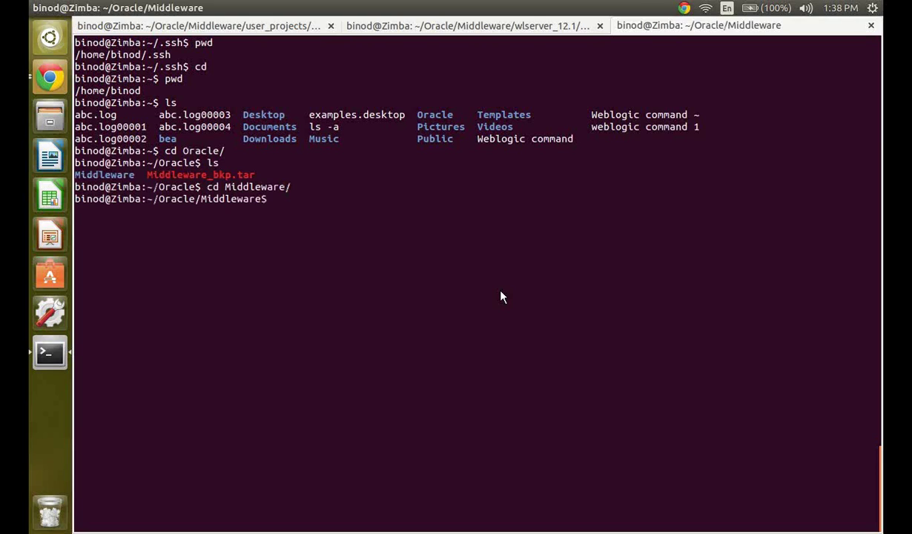
# List the Middleware directory, change into user_projects and list its contents.
pyautogui.write('ls')
pyautogui.press('Return')
pyautogui.write('cd u')
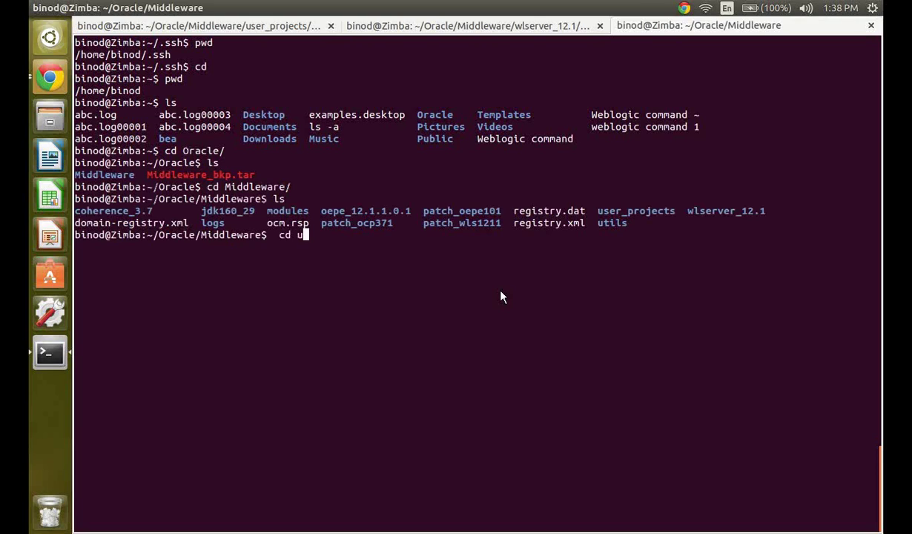
pyautogui.write('s')
pyautogui.press('Tab')
pyautogui.press('Return')
pyautogui.write('ls')
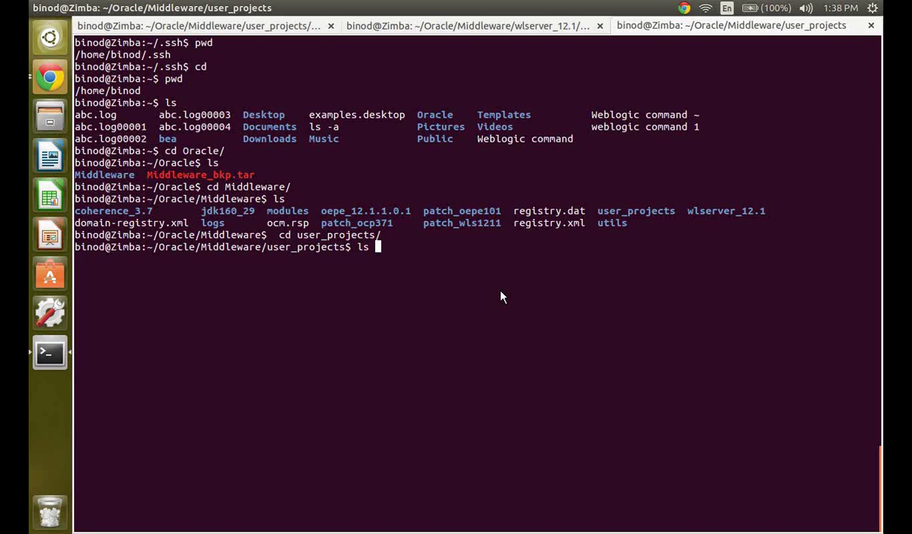
pyautogui.press('Return')
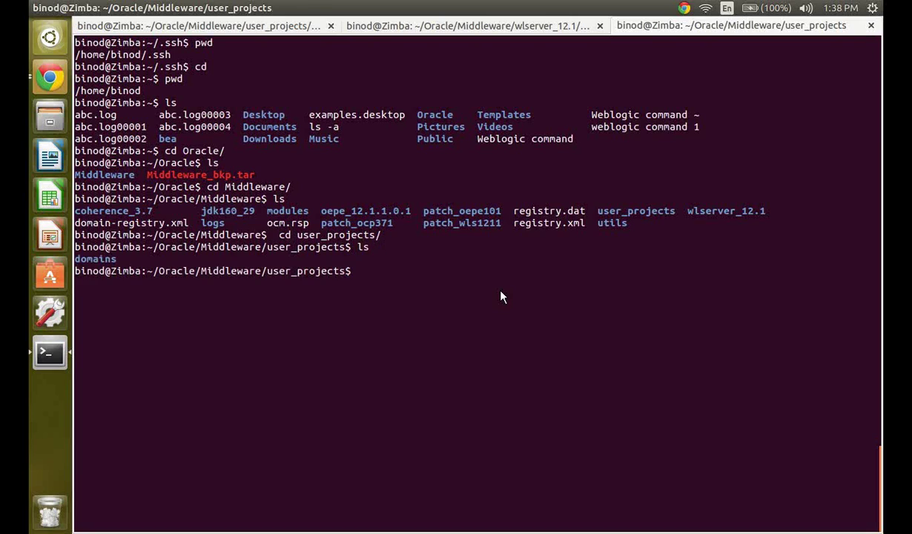
# Change into domains/base_domain and list the domain directory's contents.
pyautogui.write('cd domains/')
pyautogui.press('Tab')
pyautogui.press('Return')
pyautogui.write('cd ')
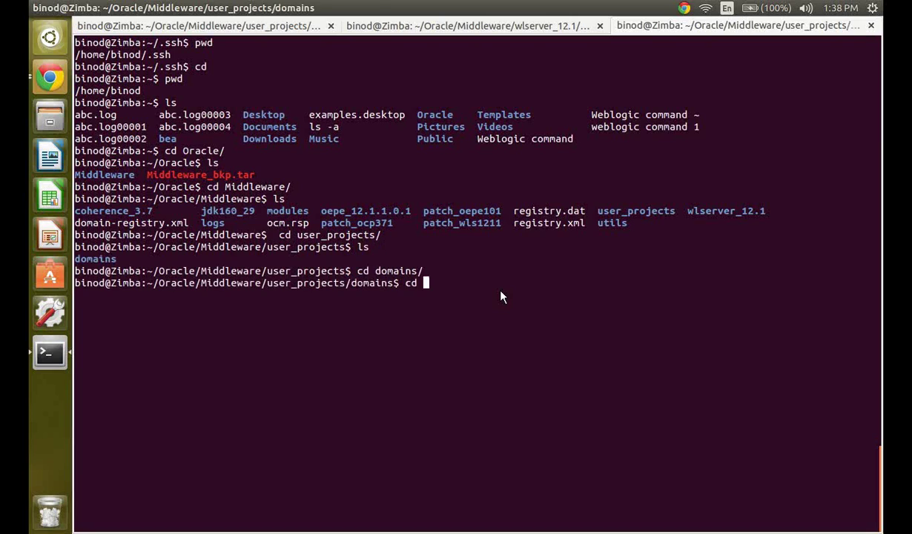
pyautogui.write('b')
pyautogui.press('Tab')
pyautogui.press('Return')
pyautogui.write('ls')
pyautogui.press('Return')
# Change into base_domain's bin directory and list its scripts.
pyautogui.write('cd ')
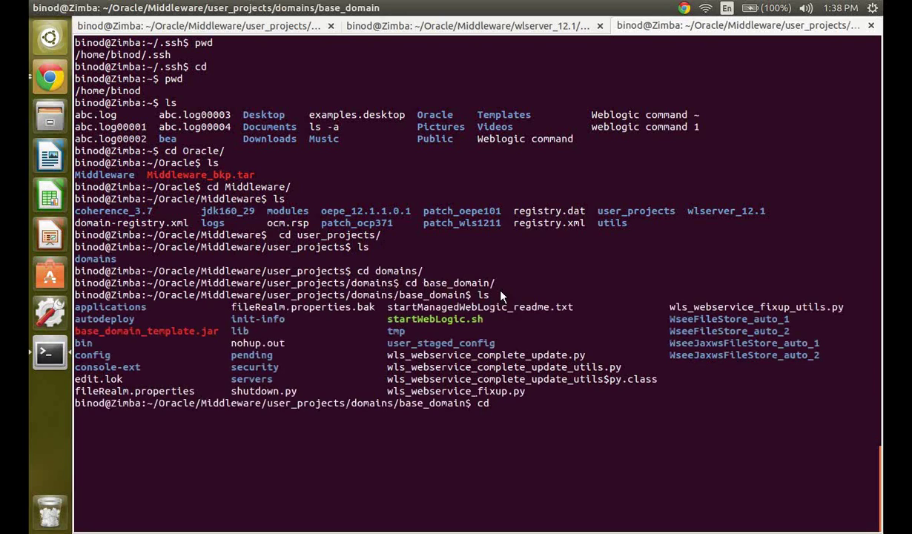
pyautogui.write('bi')
pyautogui.press('Tab')
pyautogui.press('Return')
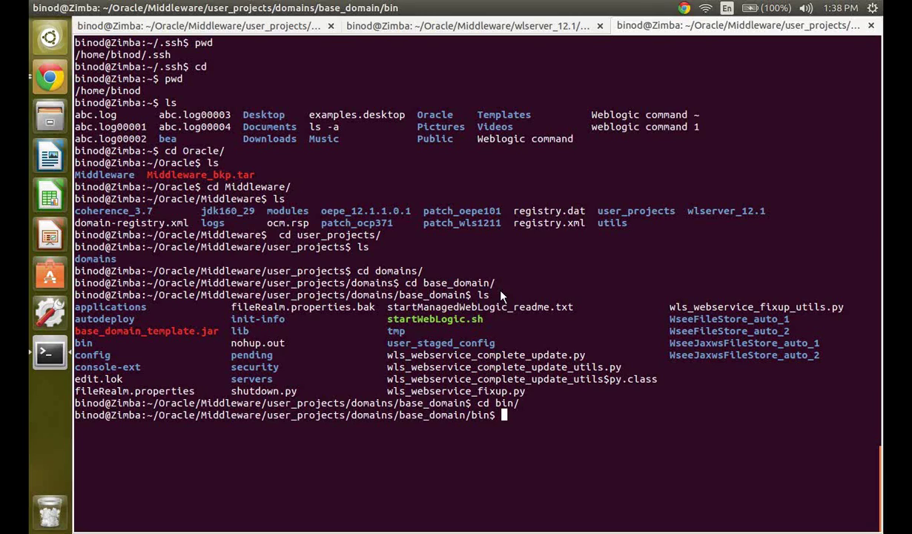
pyautogui.write('ls')
pyautogui.press('Return')
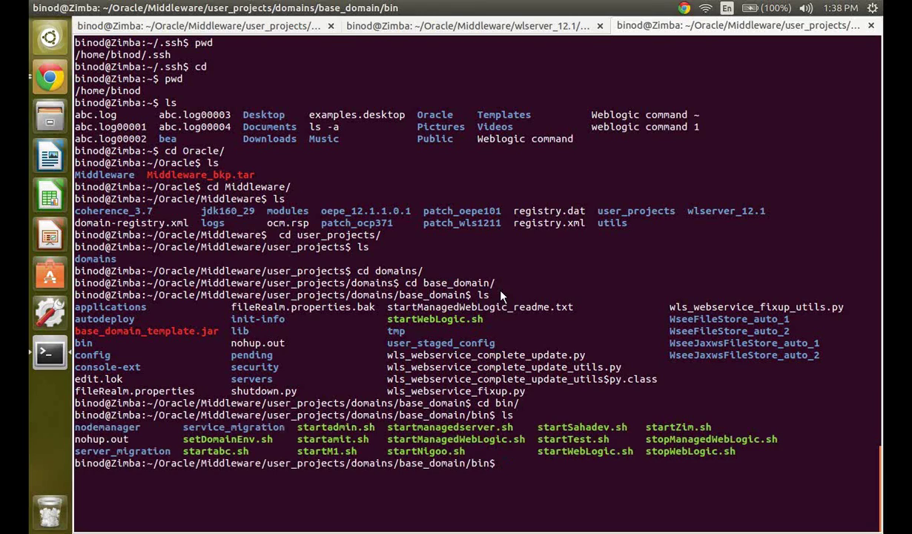
# Clear the terminal and list the bin directory in long format, sorted by reverse modification time, with ls -lrt.
pyautogui.write('ls')
pyautogui.press('BackSpace')
pyautogui.press('BackSpace')
pyautogui.write('clear')
pyautogui.press('Return')
pyautogui.write('ls -lrt')
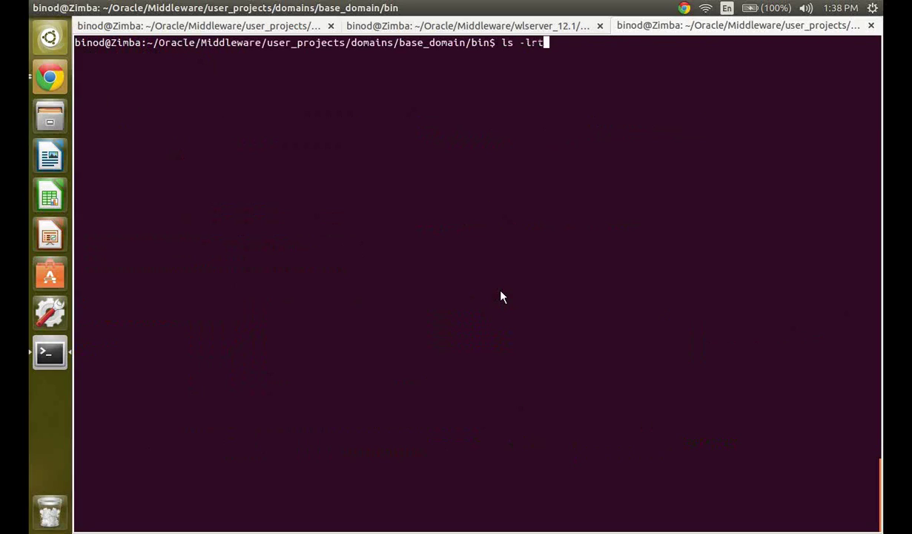
pyautogui.press('Return')
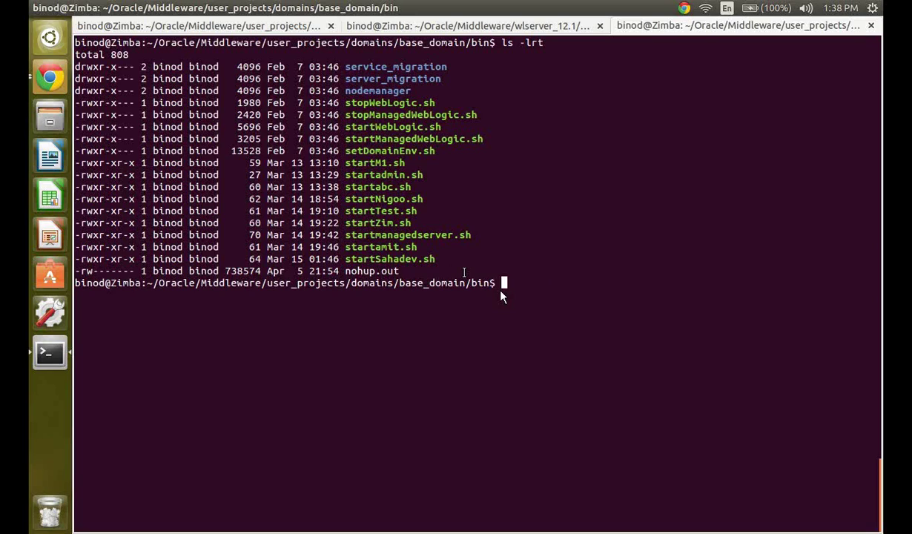
# Start the Zim managed server by running ./startZim.sh and return to the shell prompt.
pyautogui.write('./startZim.sh')
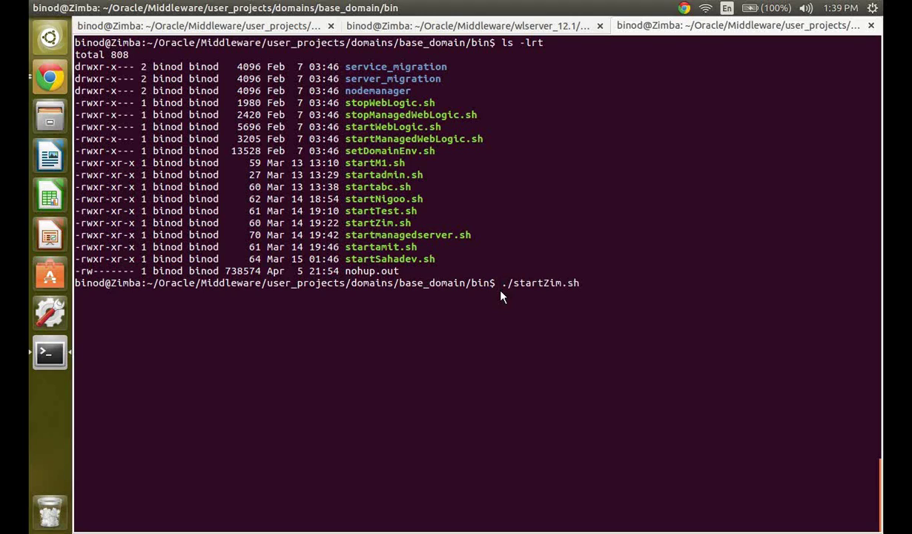
pyautogui.press('Return')
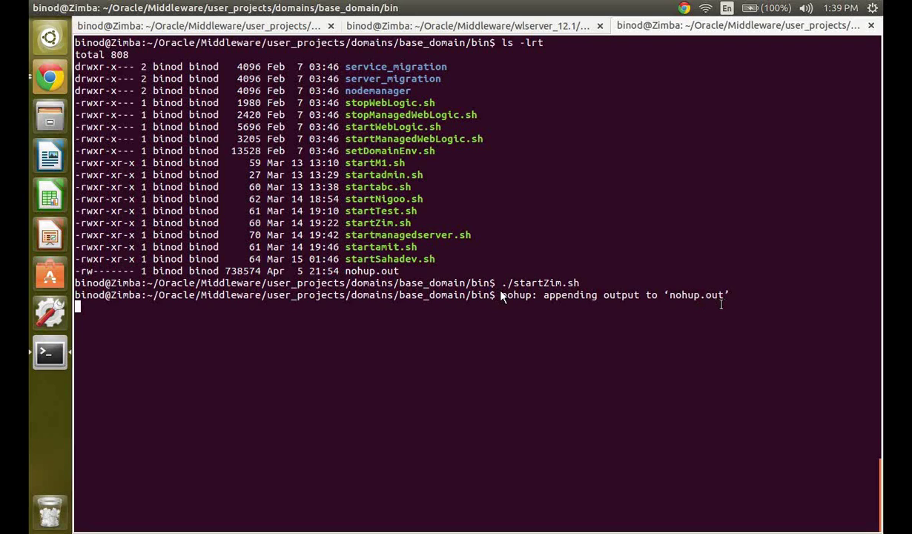
pyautogui.press('Return')
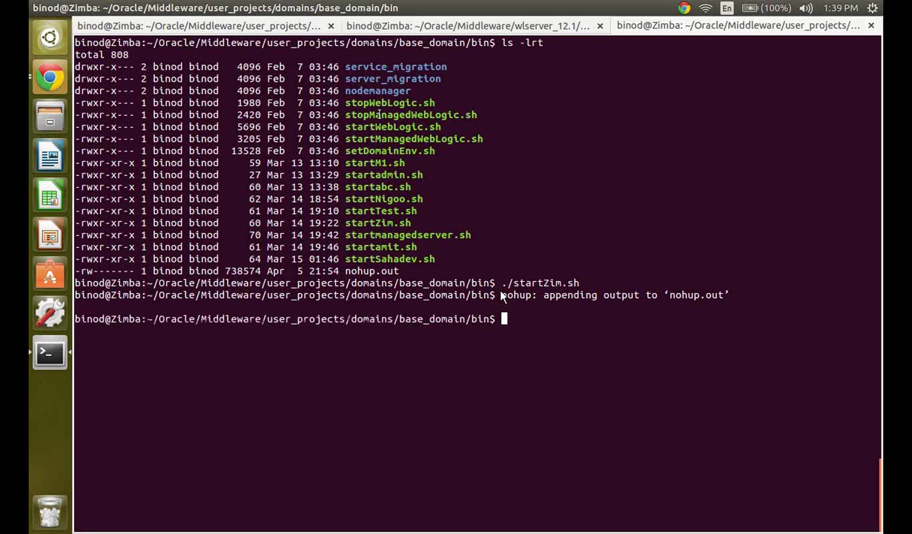
# Reload the server list in the WebLogic console to check the Zim server's state, and return to the terminal.
pyautogui.click(49, 77)
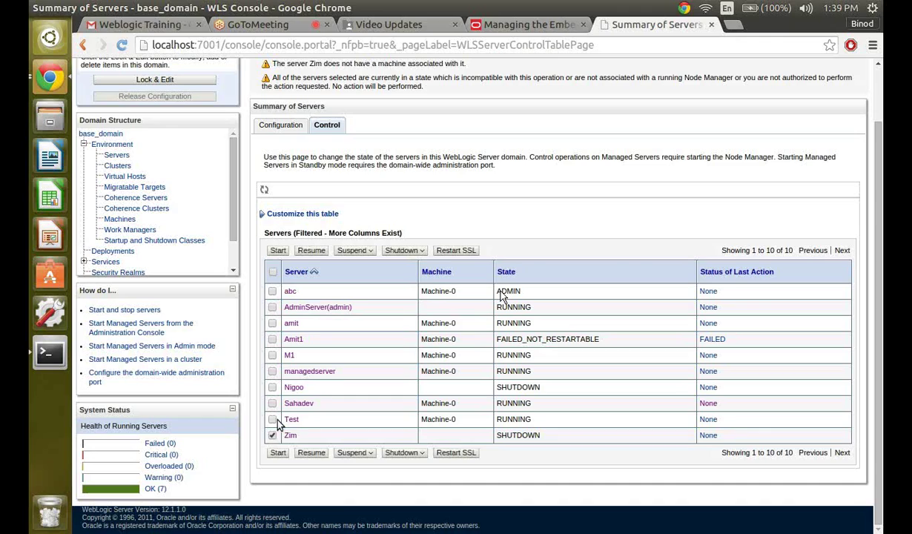
pyautogui.click(123, 45)
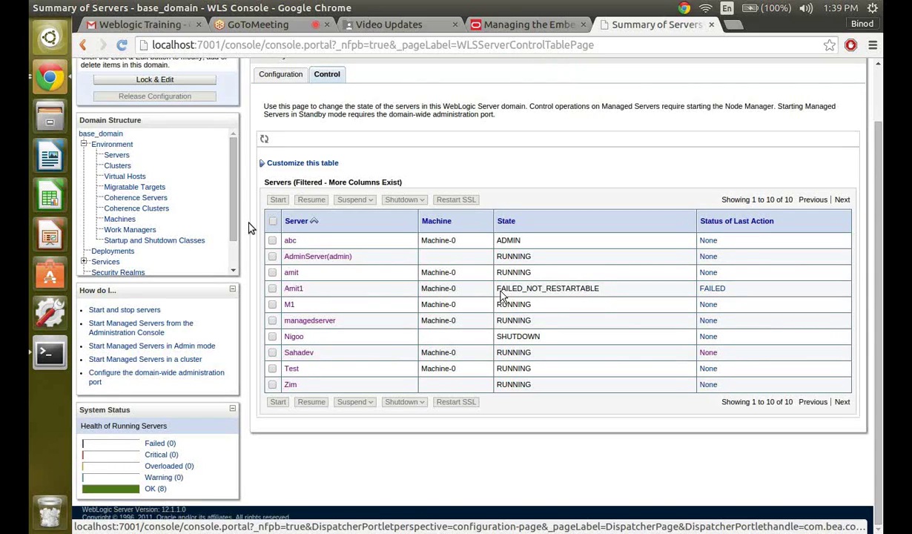
pyautogui.click(51, 354)
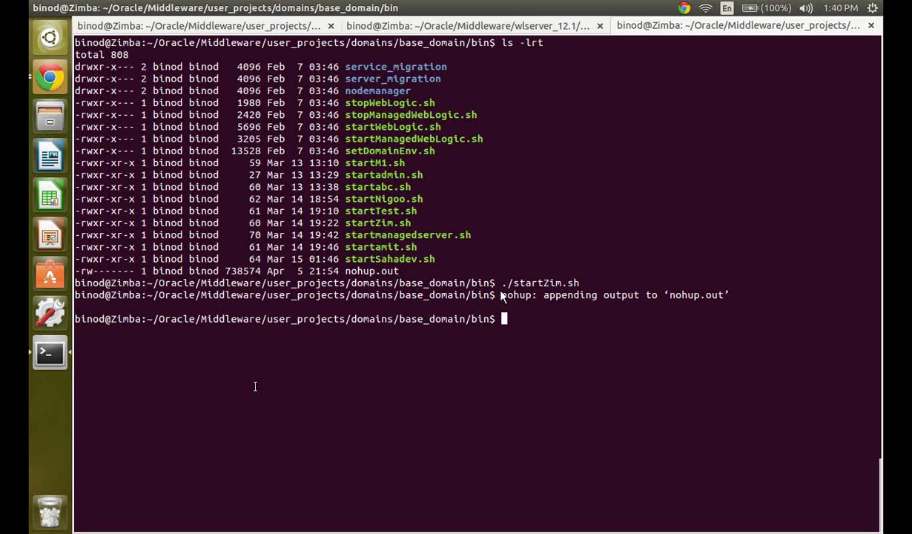
# Go up to the base_domain directory and list it, then enter its servers directory and list the server folders.
pyautogui.write('cd ..')
pyautogui.press('Return')
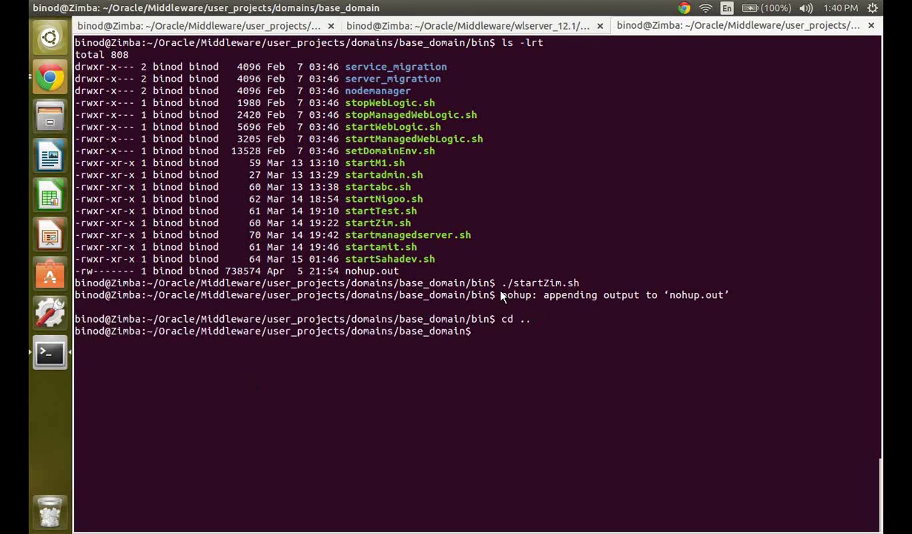
pyautogui.write('ls')
pyautogui.press('Return')
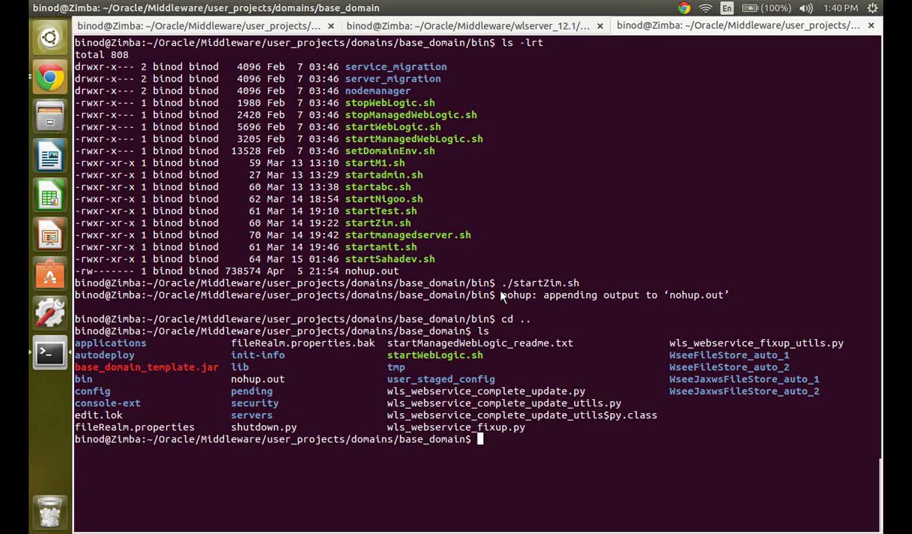
pyautogui.write('cd servers/')
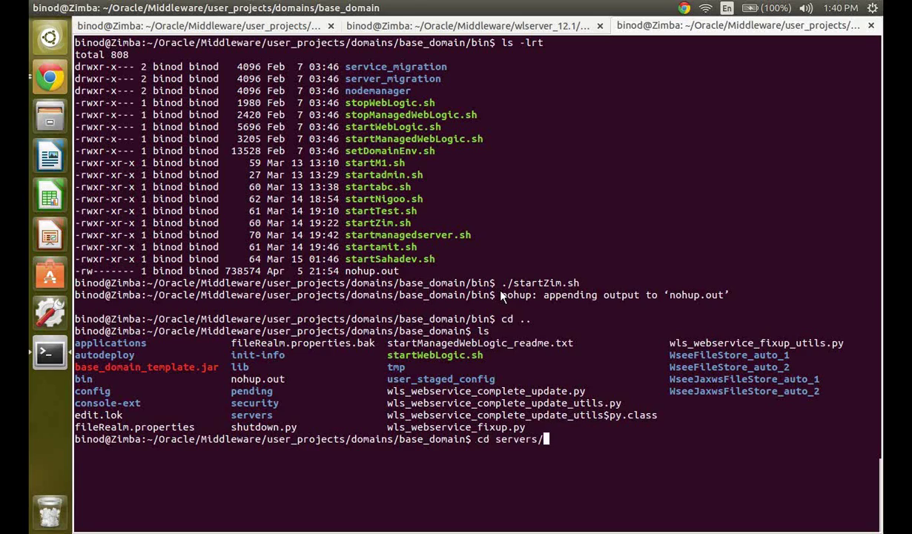
pyautogui.press('Return')
pyautogui.write('ls')
pyautogui.press('Return')
# Change into the Amit1 server directory and list its contents.
pyautogui.write('cd Am')
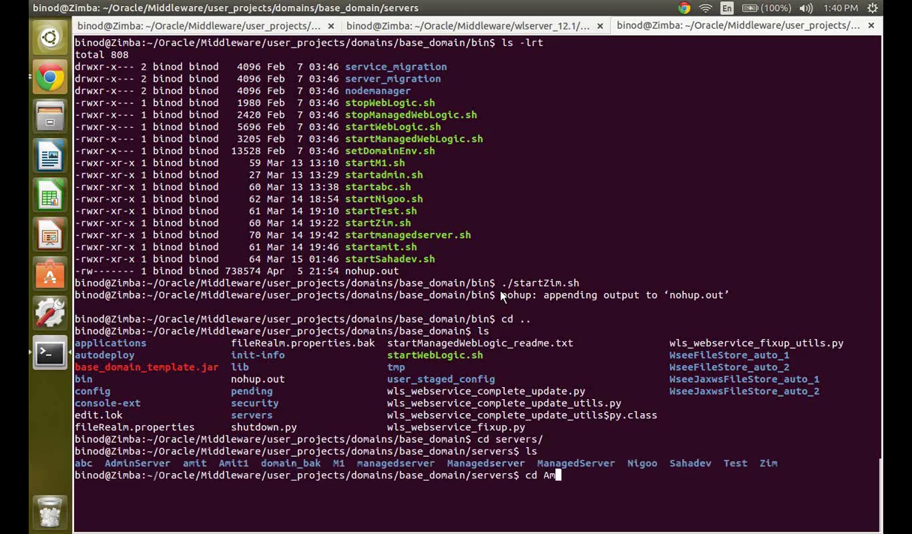
pyautogui.press('Tab')
pyautogui.press('Return')
pyautogui.write('ls')
pyautogui.press('Return')
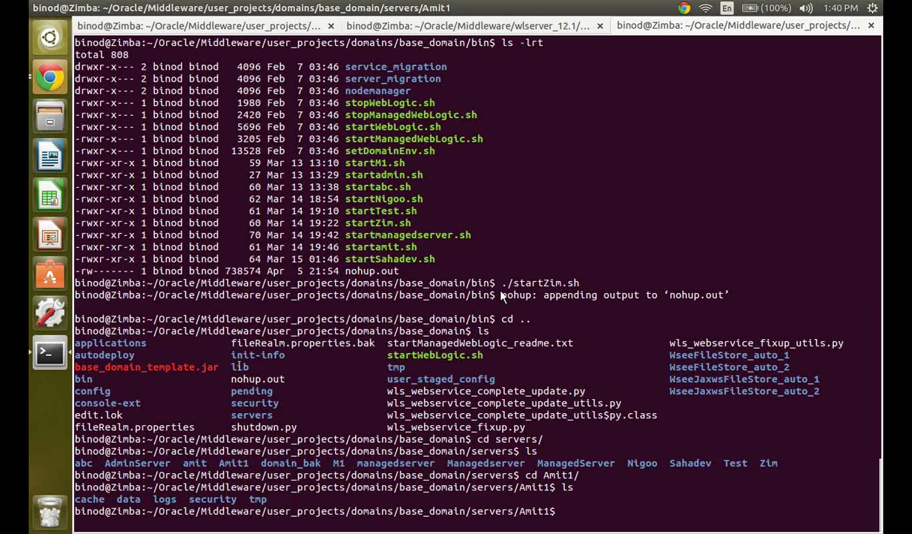
# Check Amit1's state in the WebLogic console and its startup errors in the Node Manager terminal, and return to the Amit1 directory terminal.
pyautogui.click(51, 80)
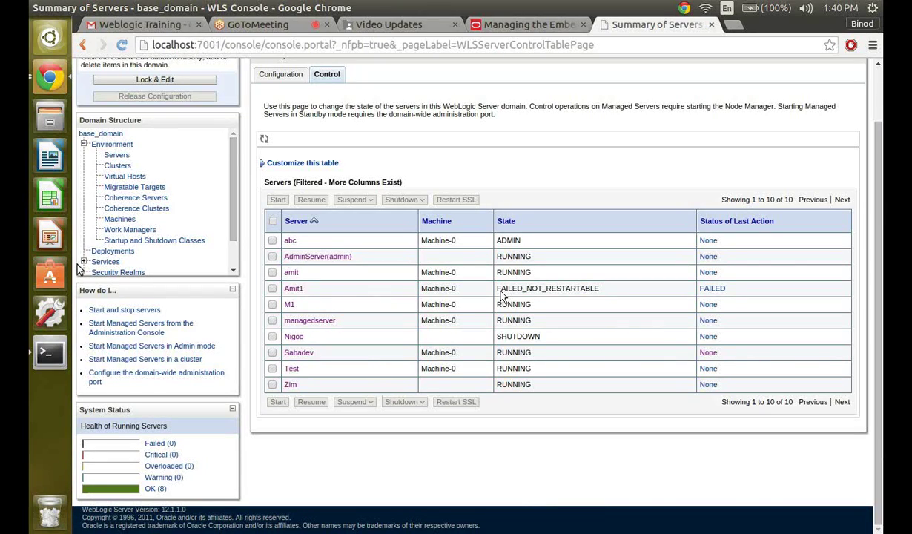
pyautogui.click(50, 352)
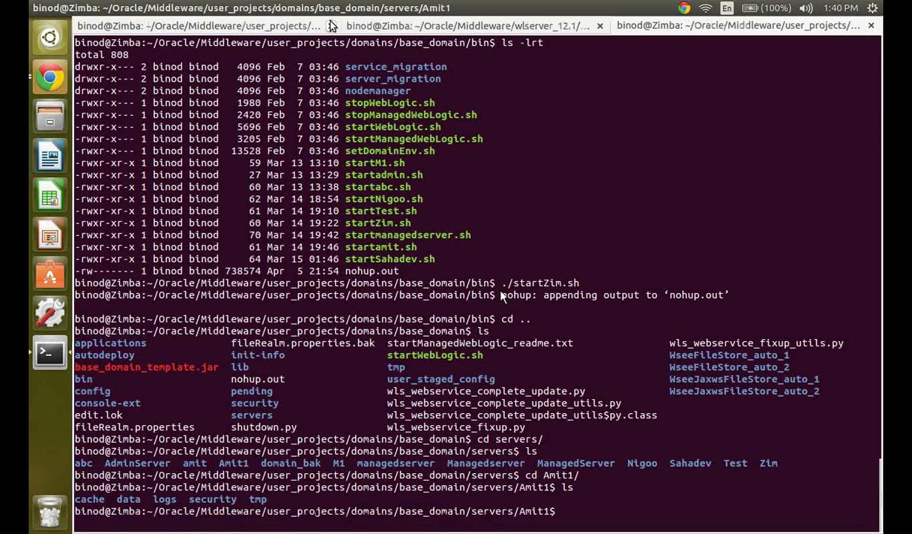
pyautogui.click(467, 25)
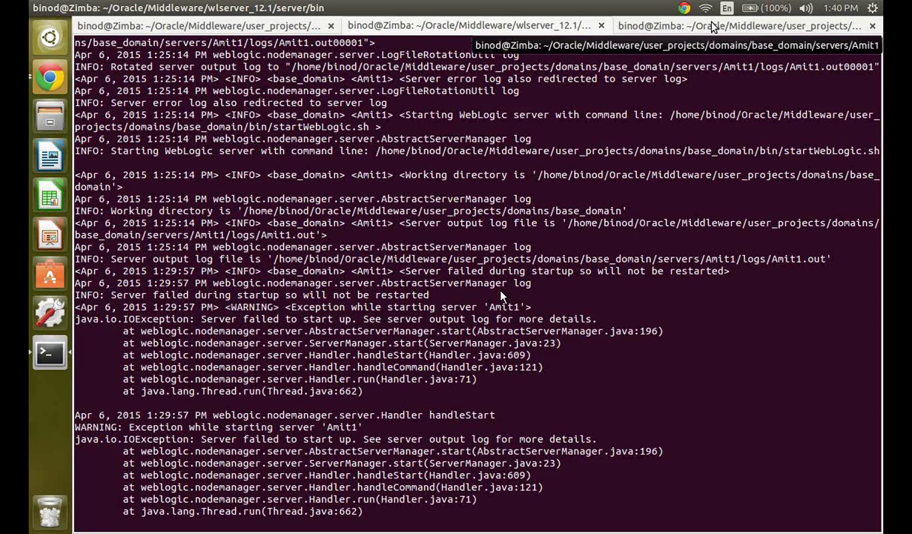
pyautogui.click(712, 27)
# Clear the terminal and list the Amit1 directory in long format by reverse modification time with ls -lrt.
pyautogui.write('cle')
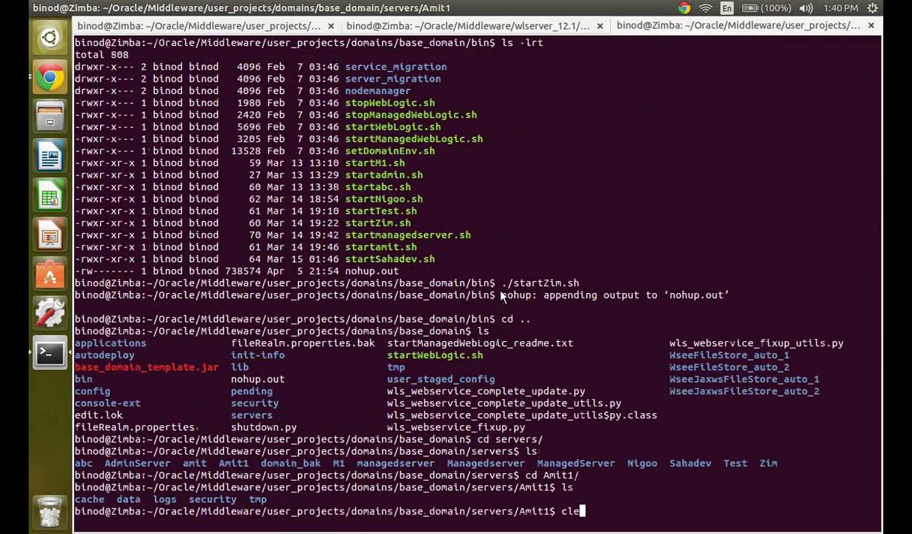
pyautogui.write('ar')
pyautogui.press('Return')
pyautogui.write('ls -l')
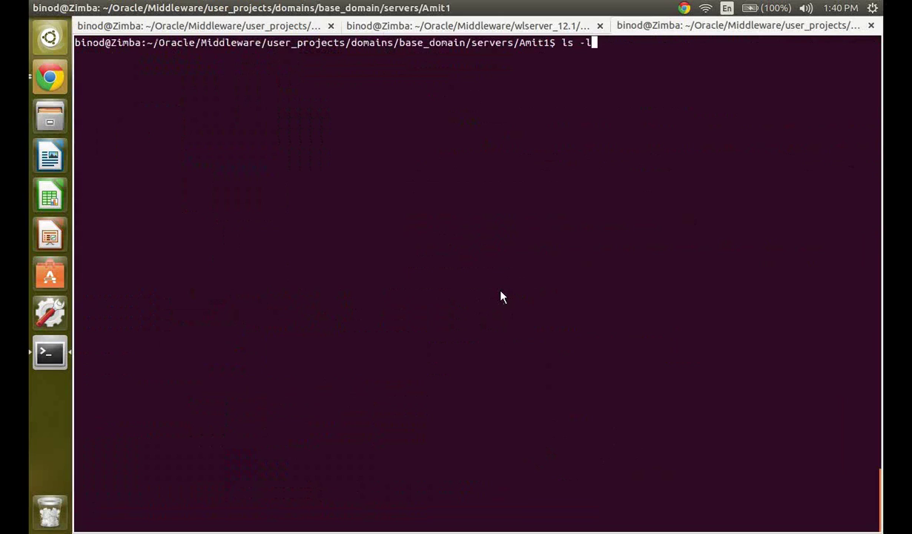
pyautogui.write('rt')
pyautogui.press('Return')
# Go back up to the servers directory and list the server folders.
pyautogui.write('cd .')
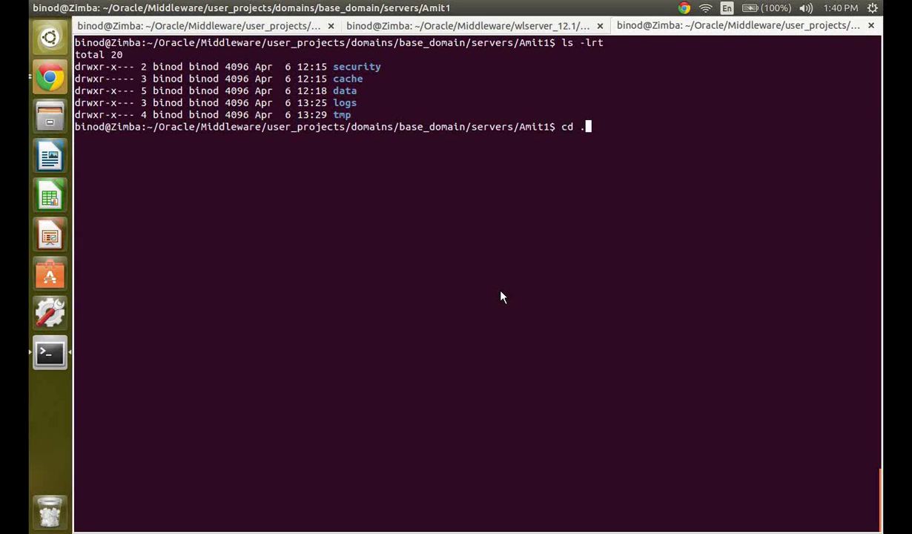
pyautogui.write('.')
pyautogui.press('Return')
pyautogui.write('ls')
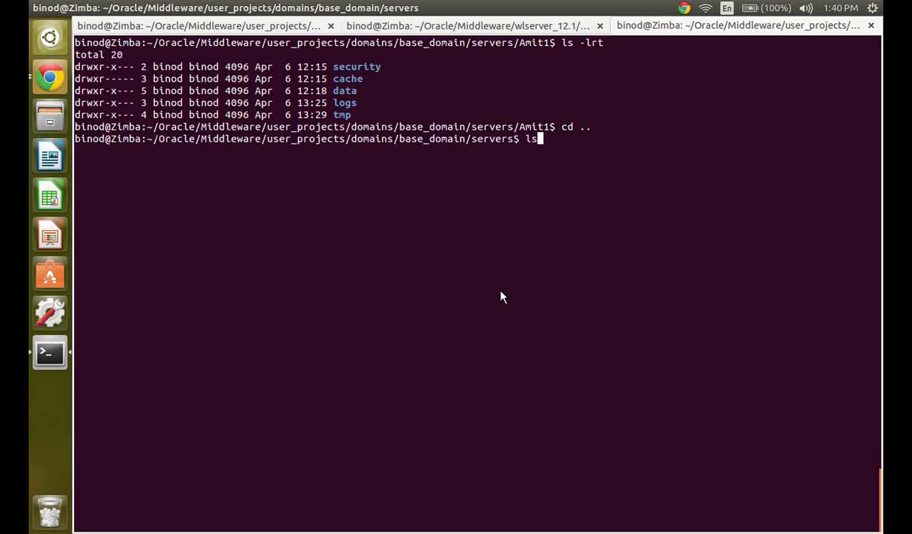
pyautogui.press('Return')
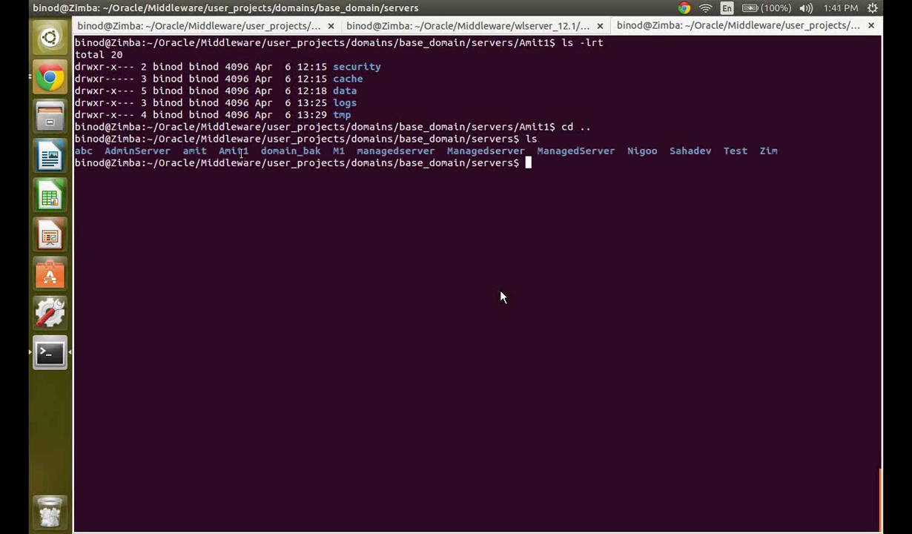
# Switch to the WebLogic console and open the Amit1 server's general configuration to review its port settings.
pyautogui.hotkey('alt', 'Tab')
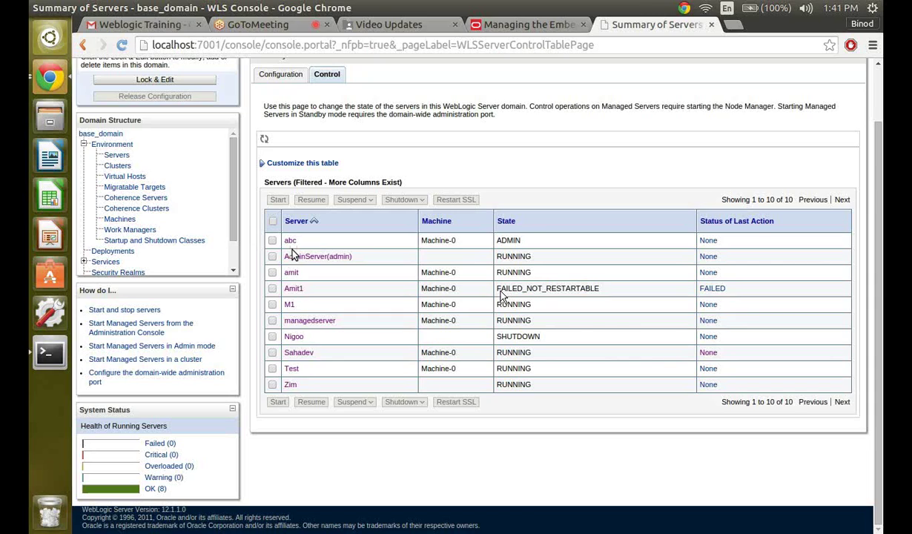
pyautogui.scroll(2, 293, 254)
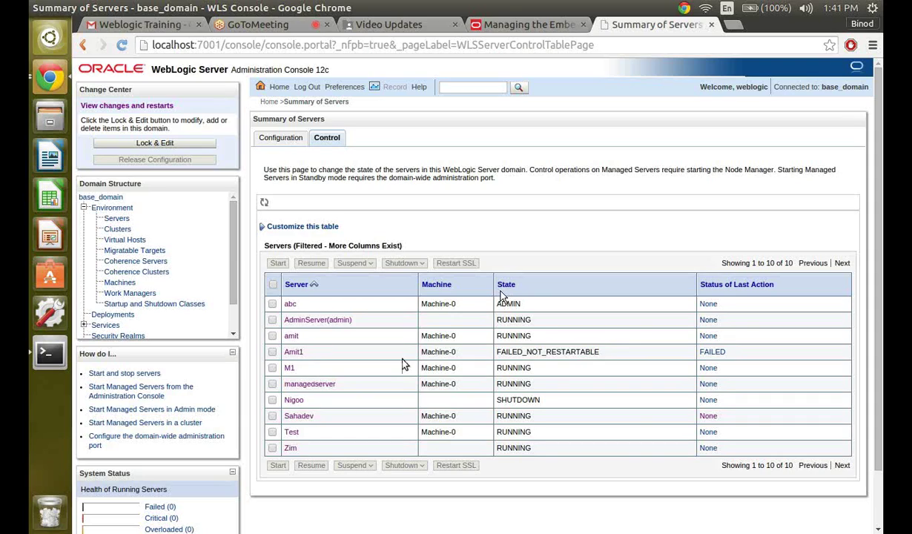
pyautogui.click(290, 354)
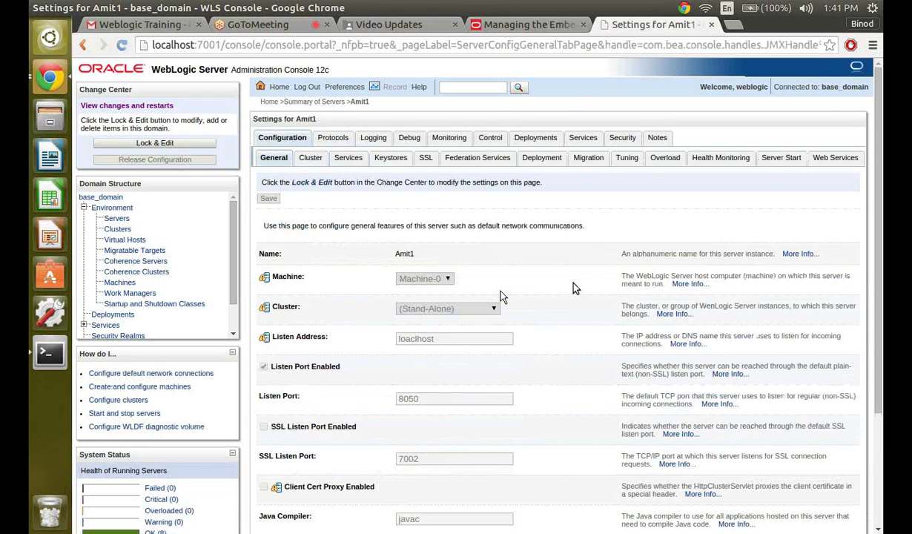
pyautogui.scroll(-1, 575, 288)
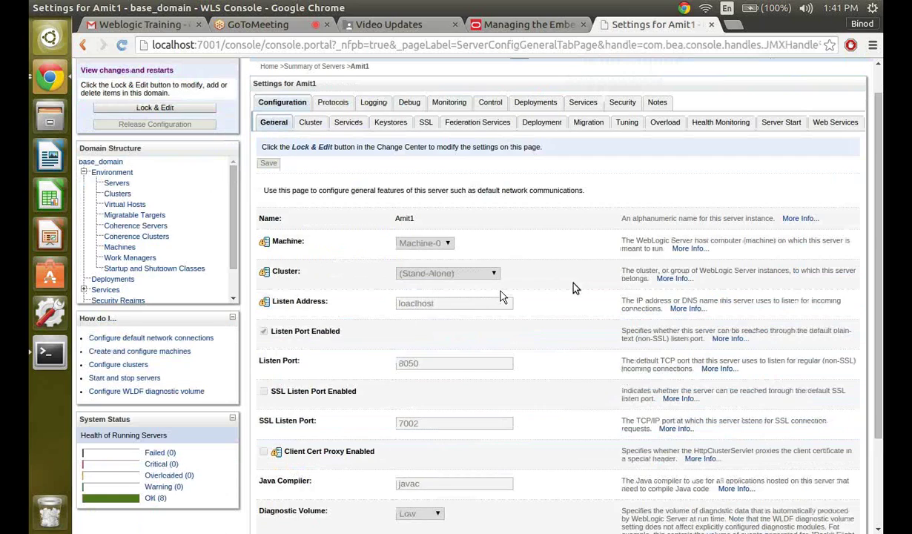
pyautogui.scroll(-1, 576, 288)
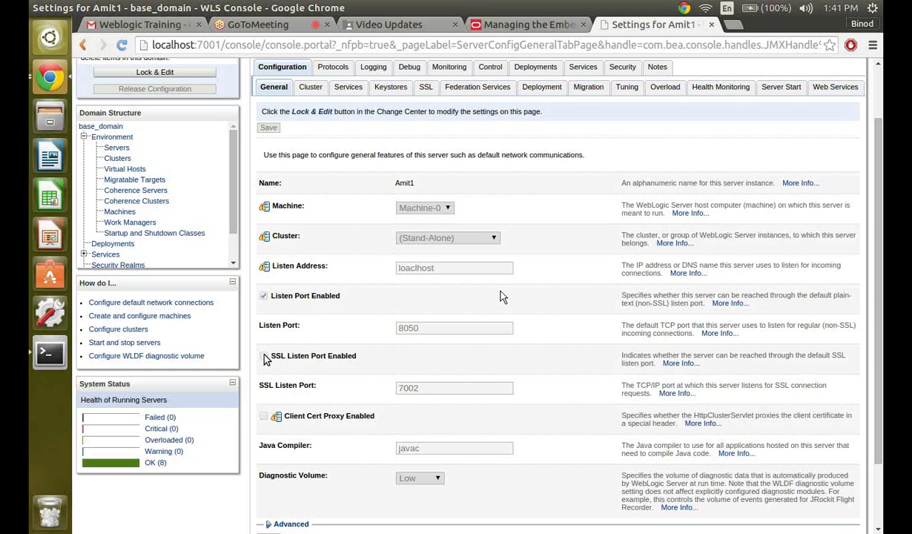
# Lock the configuration for editing, enable Amit1's SSL listen port, and save and activate the change.
pyautogui.click(146, 71)
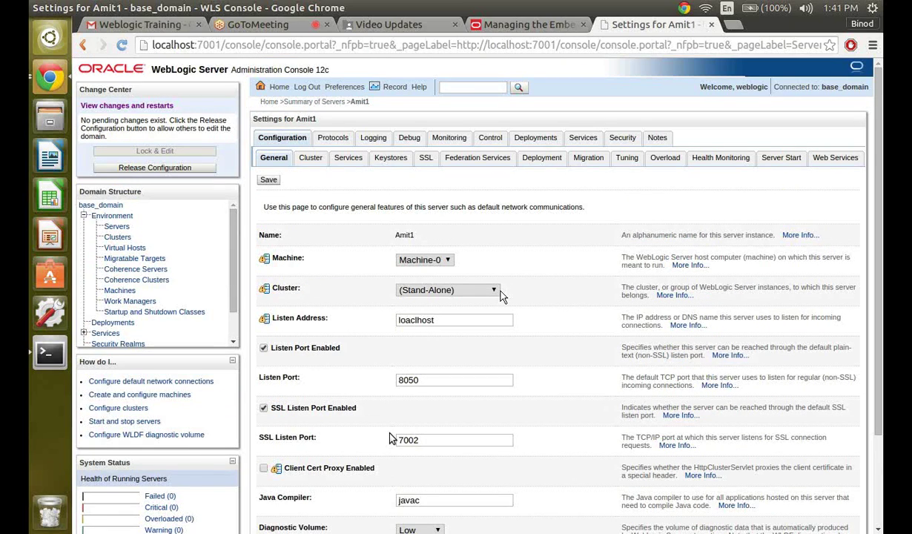
pyautogui.scroll(-3, 390, 439)
pyautogui.click(268, 477)
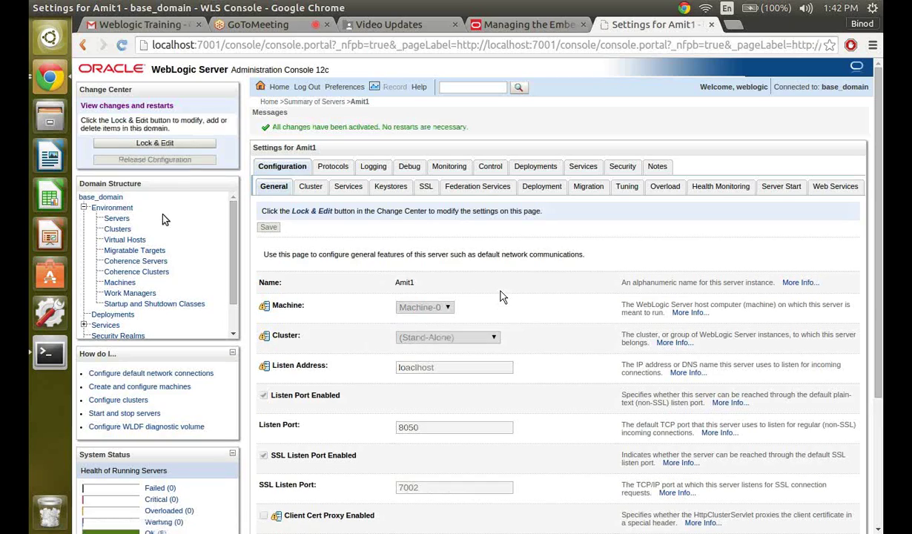
# Return to the server control list and start the Amit1 managed server, confirming the start request.
pyautogui.click(117, 219)
pyautogui.scroll(-2, 330, 307)
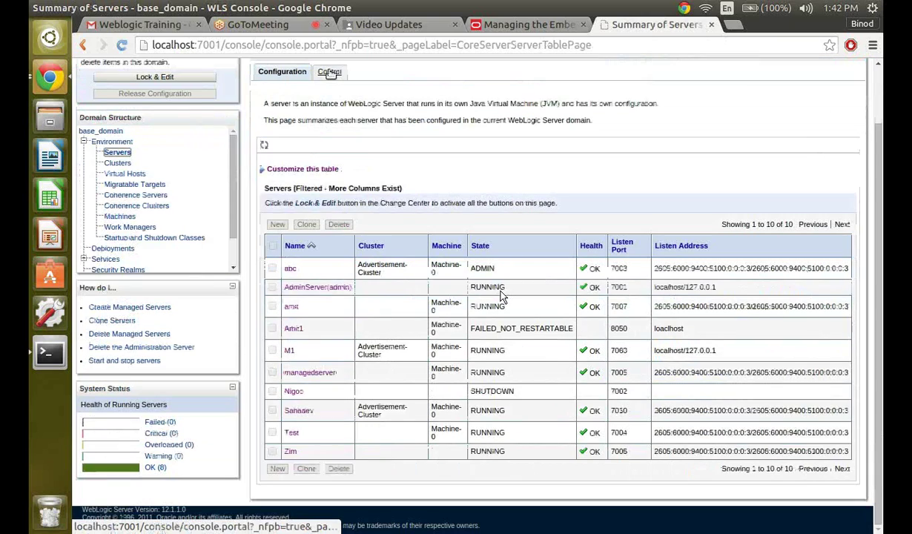
pyautogui.click(329, 72)
pyautogui.click(272, 352)
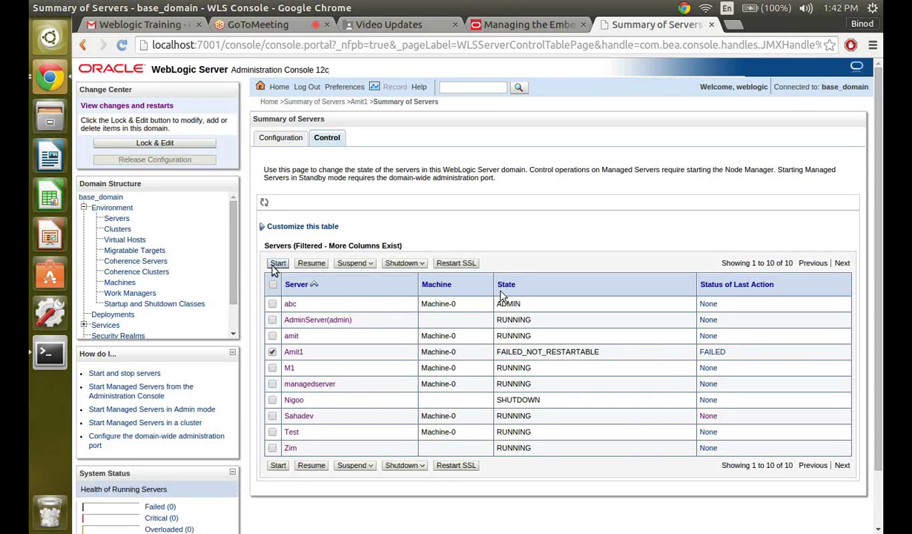
pyautogui.click(276, 265)
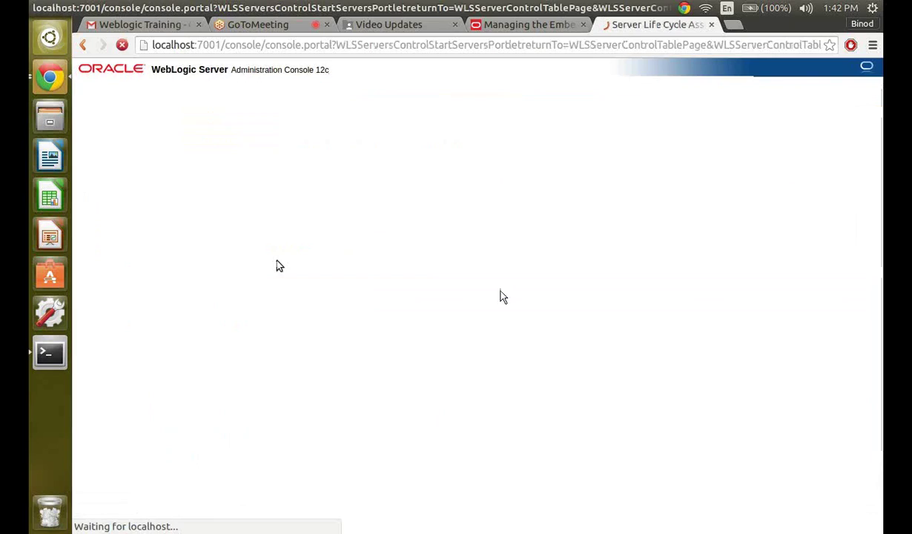
pyautogui.click(267, 214)
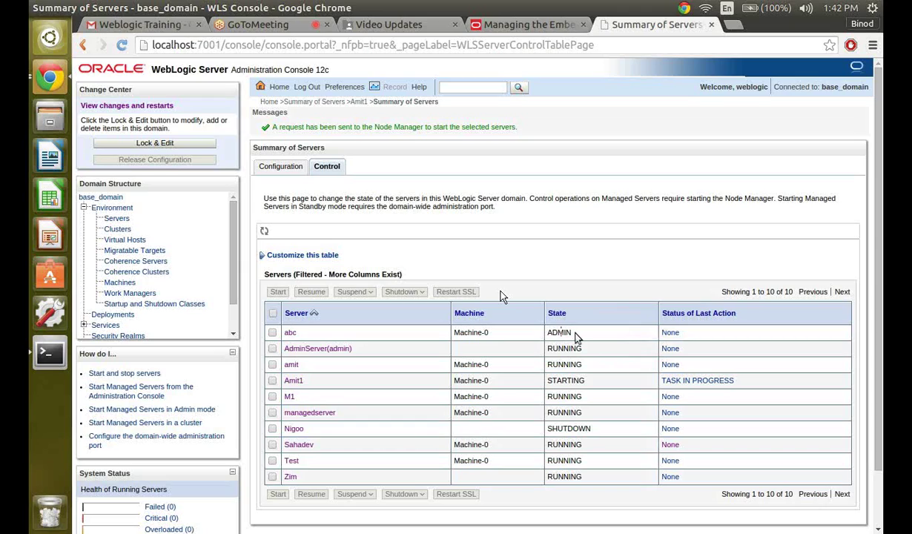
# Open the abc server's general configuration, lock it for editing, enable its SSL listen port, and save the settings.
pyautogui.click(290, 333)
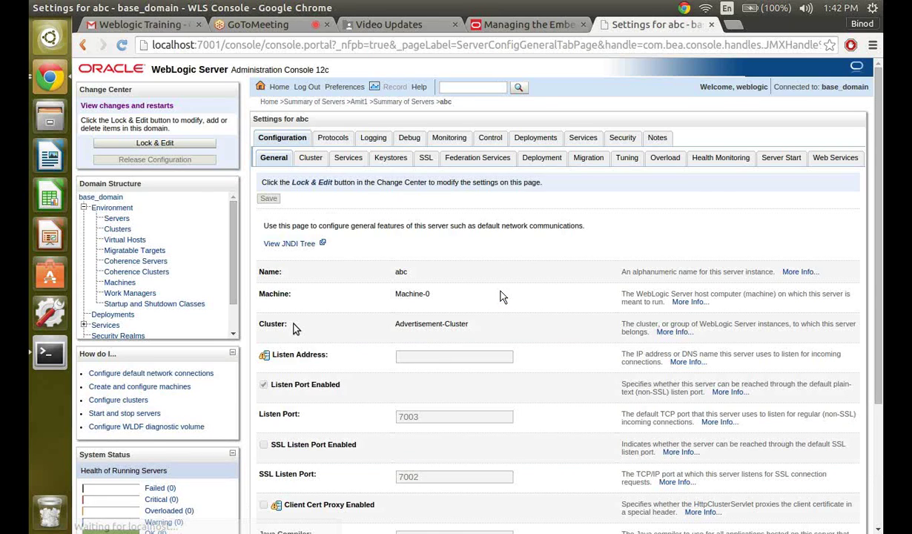
pyautogui.scroll(-3, 502, 296)
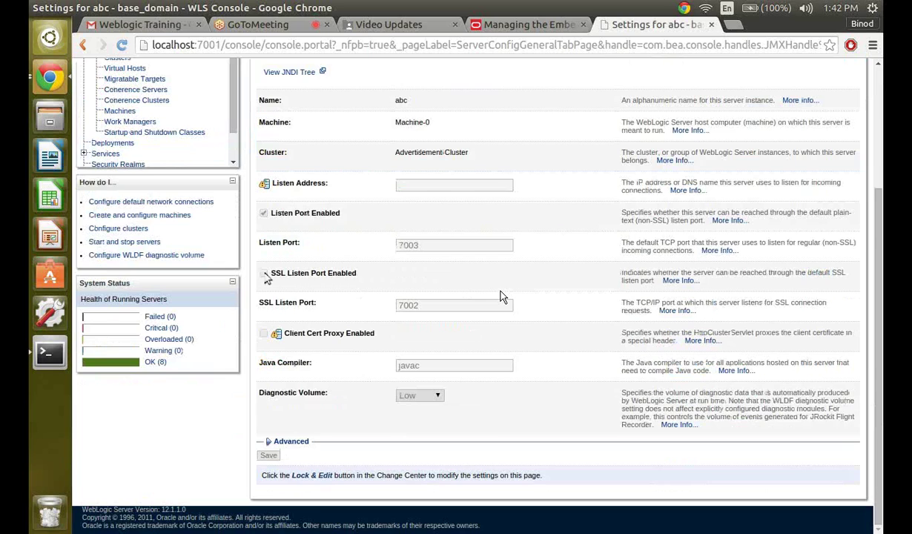
pyautogui.scroll(3, 503, 297)
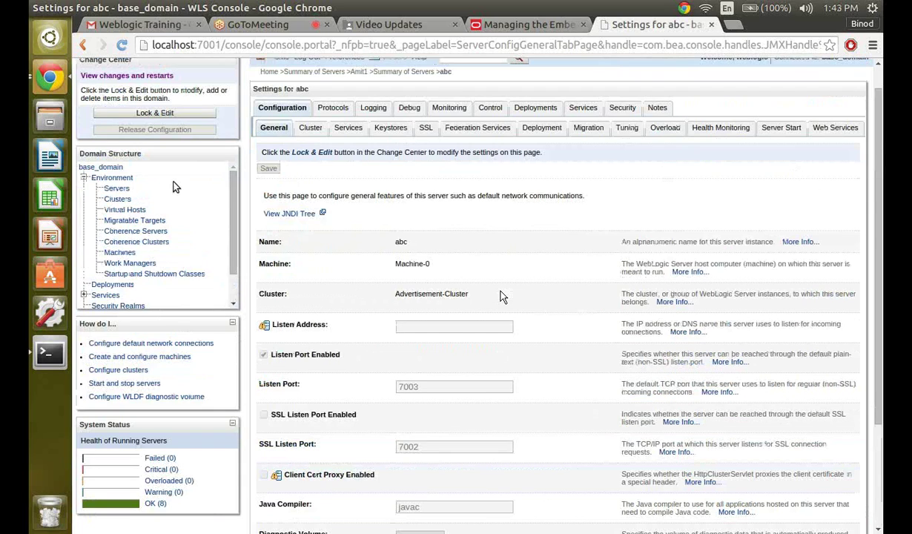
pyautogui.click(154, 113)
pyautogui.scroll(-3, 502, 297)
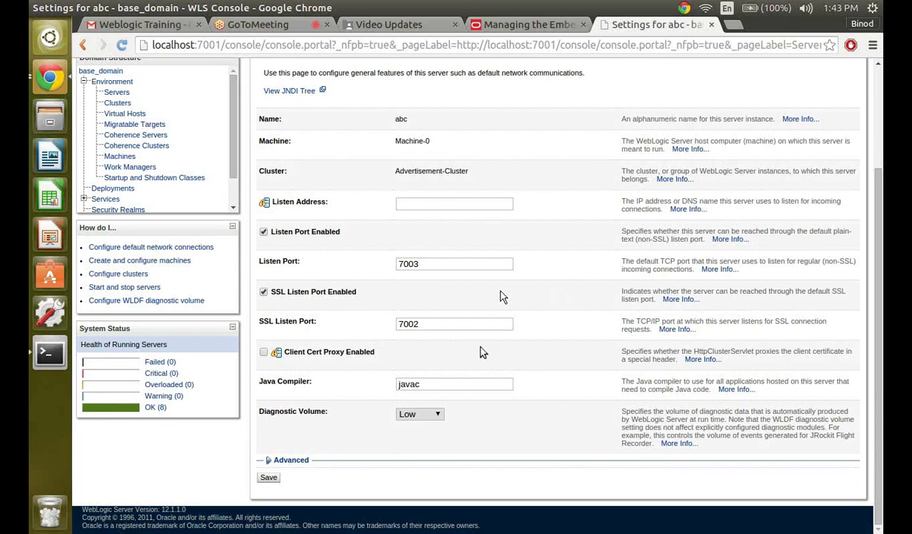
pyautogui.click(268, 478)
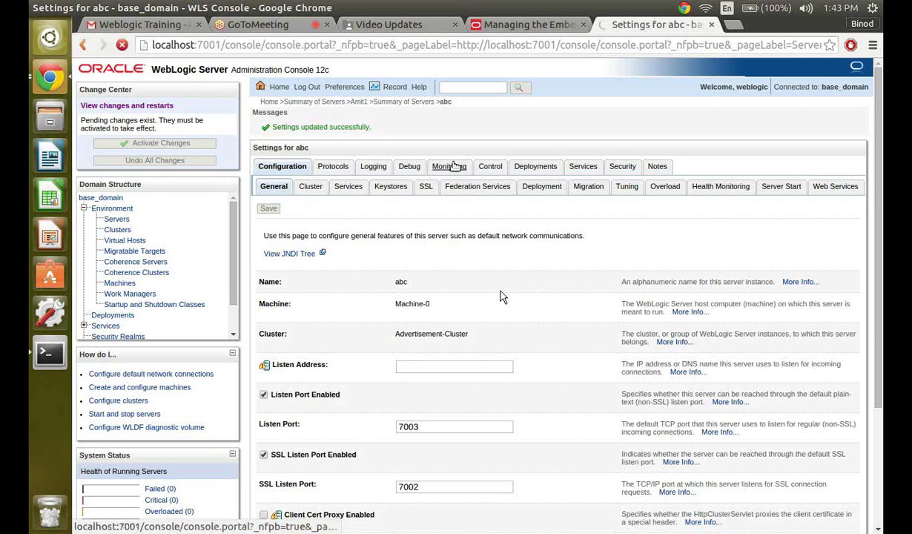
# Open advertisementApplication's targets from abc's deployments and try to save them with all servers in Advertisement-Cluster selected.
pyautogui.click(527, 169)
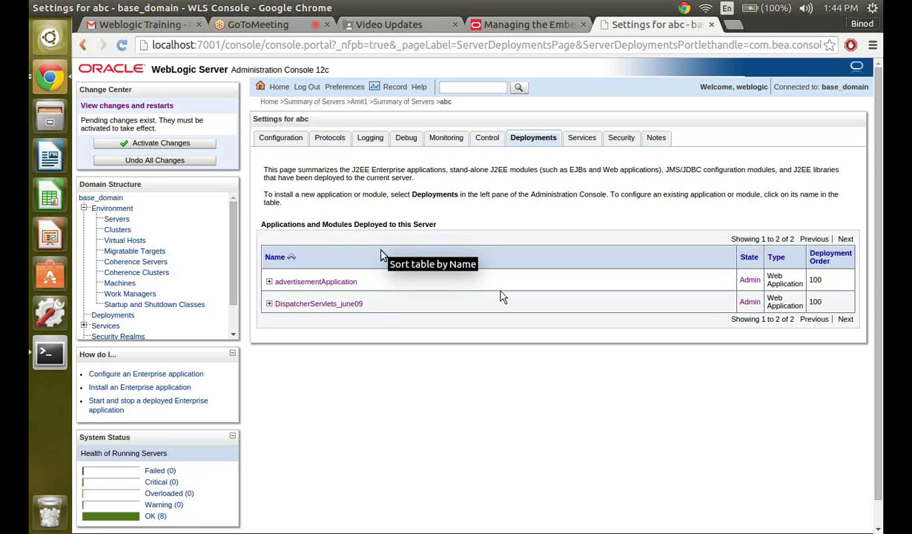
pyautogui.click(315, 283)
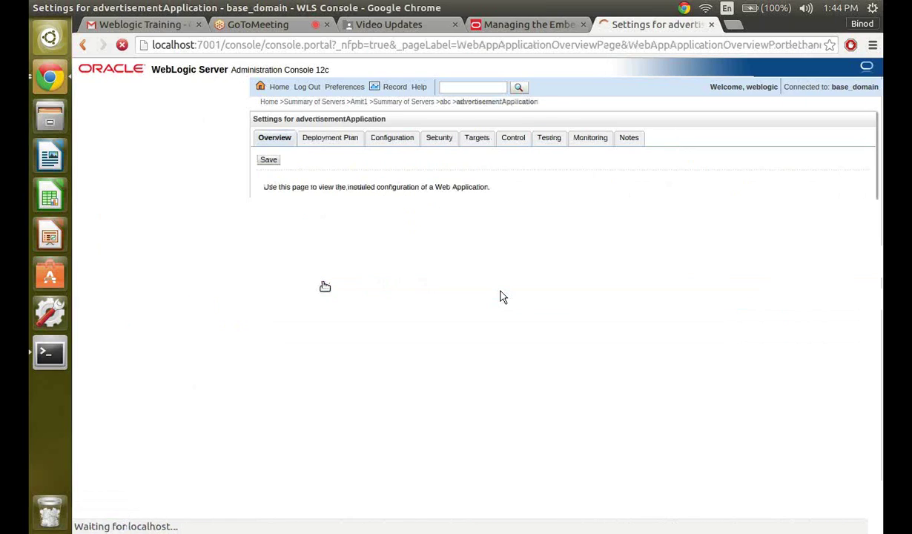
pyautogui.click(476, 139)
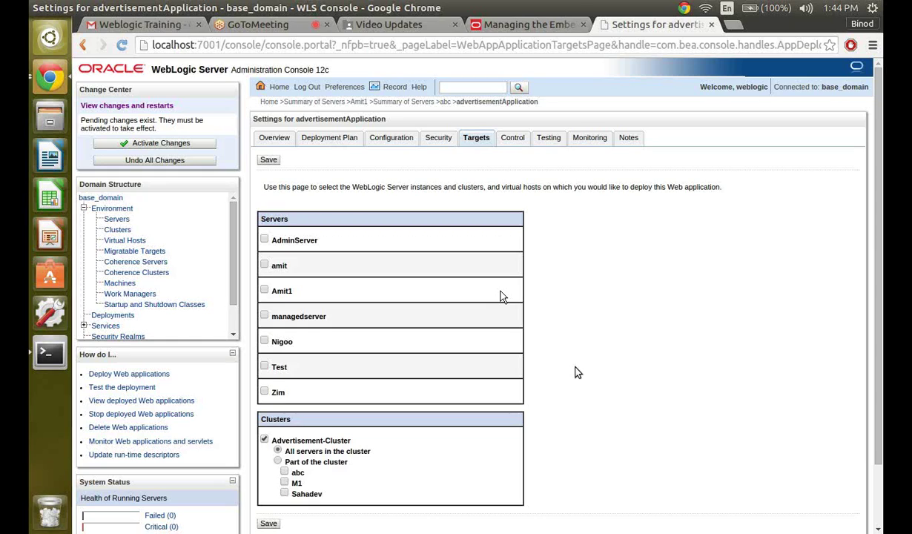
pyautogui.scroll(-1, 578, 372)
pyautogui.scroll(1, 578, 372)
pyautogui.scroll(-1, 577, 369)
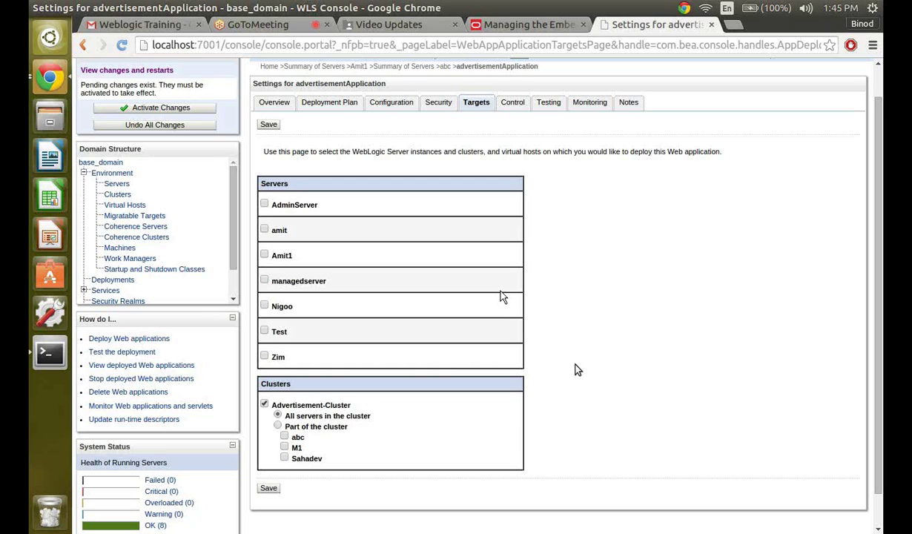
pyautogui.click(269, 488)
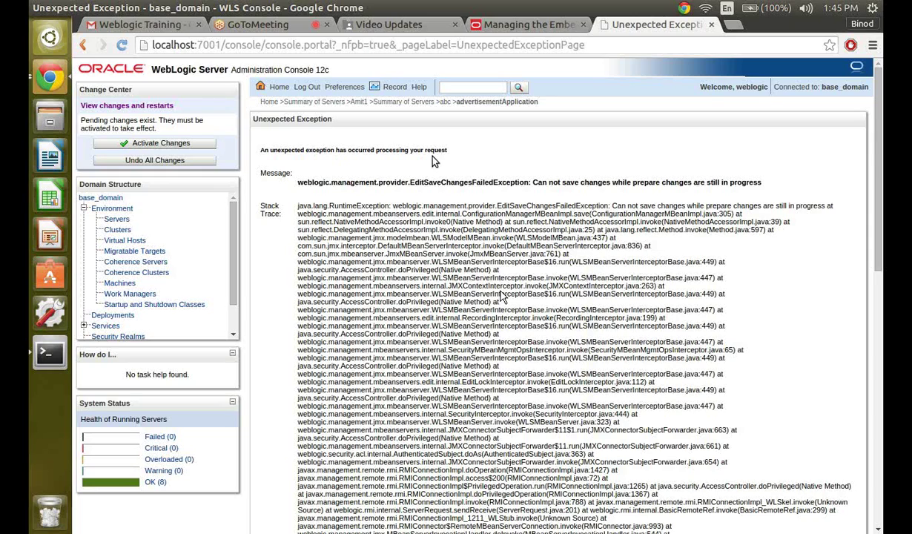
pyautogui.scroll(-2, 672, 138)
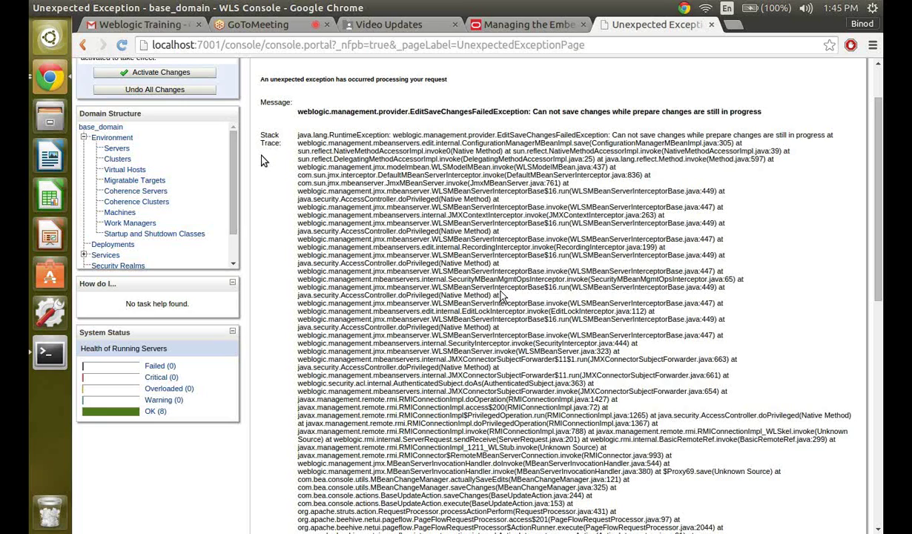
# Review the save exception's stack trace, and open the server summary to check each server's state.
pyautogui.scroll(2, 261, 158)
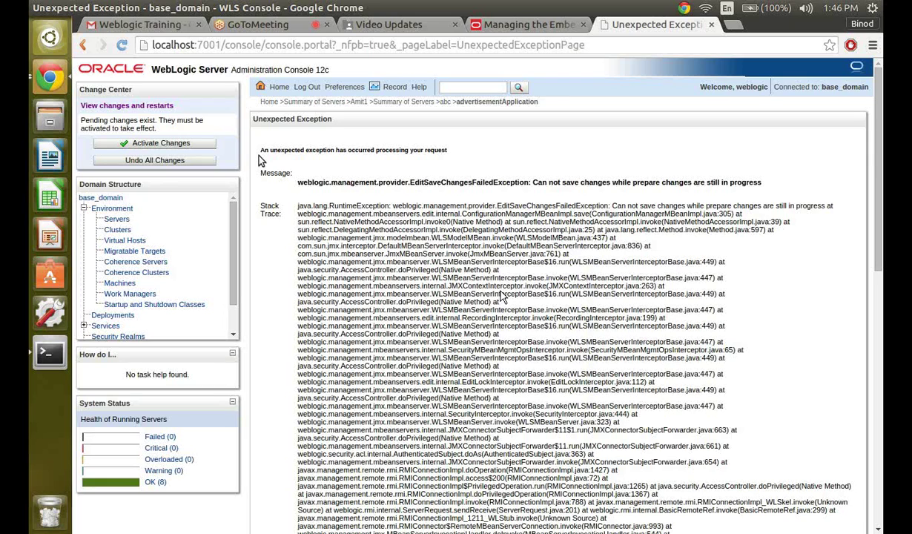
pyautogui.scroll(-5, 261, 160)
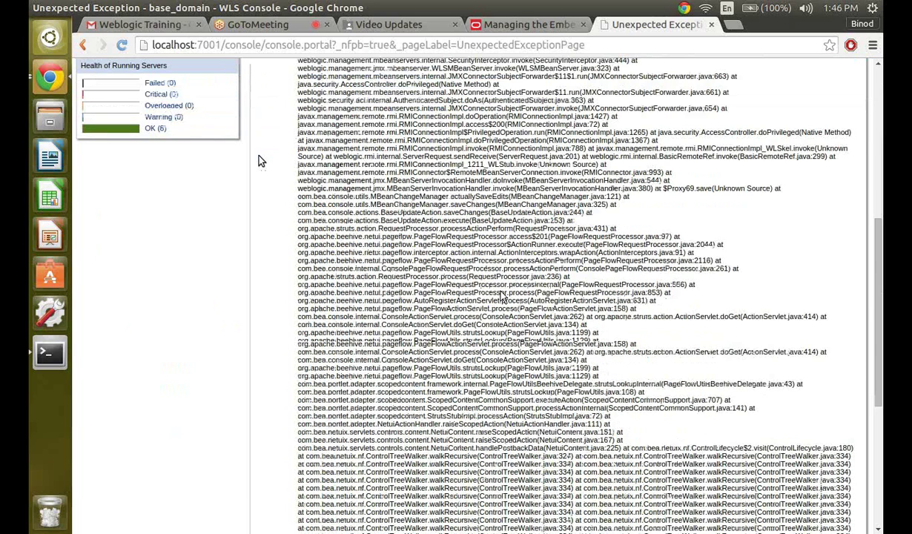
pyautogui.scroll(-4, 261, 160)
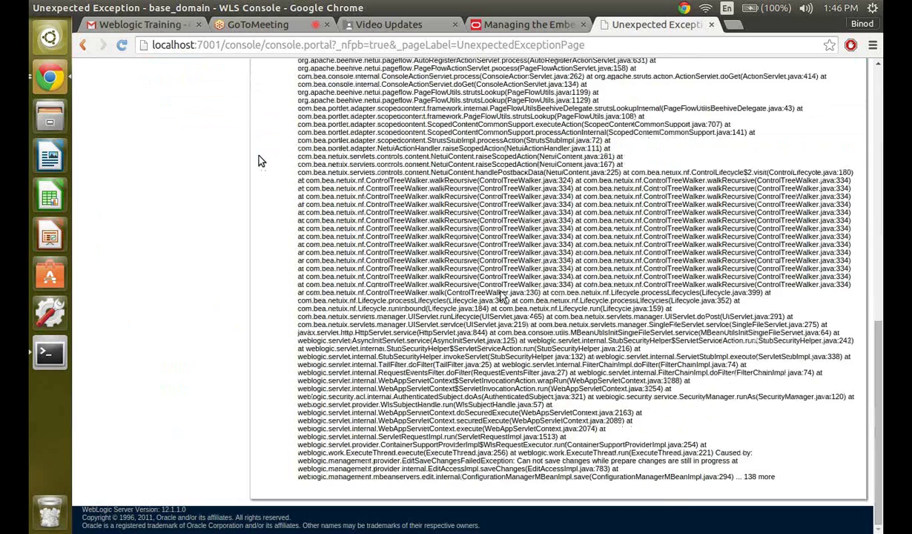
pyautogui.scroll(10, 261, 160)
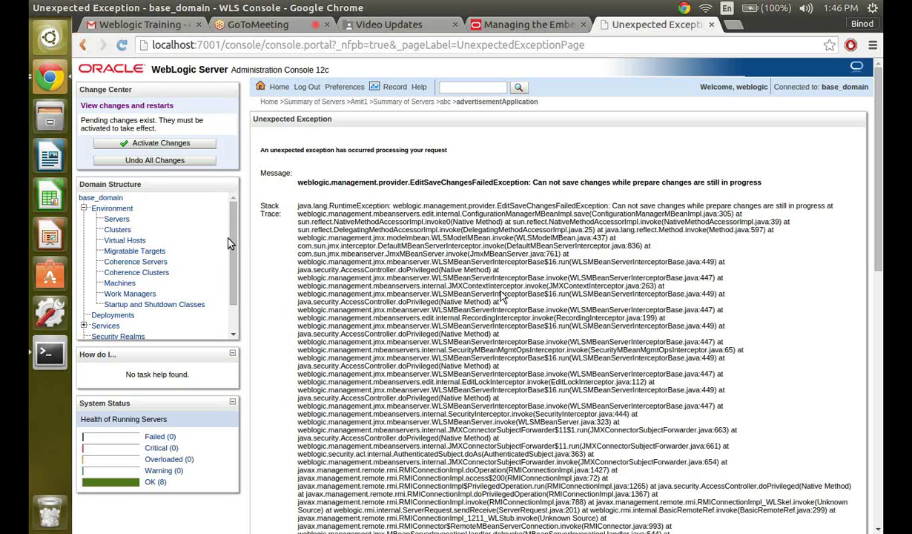
pyautogui.click(117, 219)
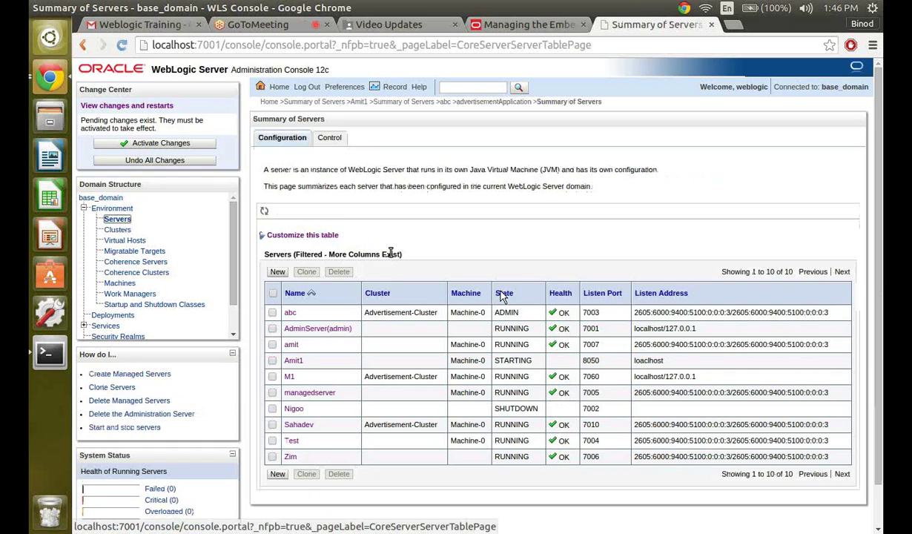
pyautogui.scroll(-1, 503, 296)
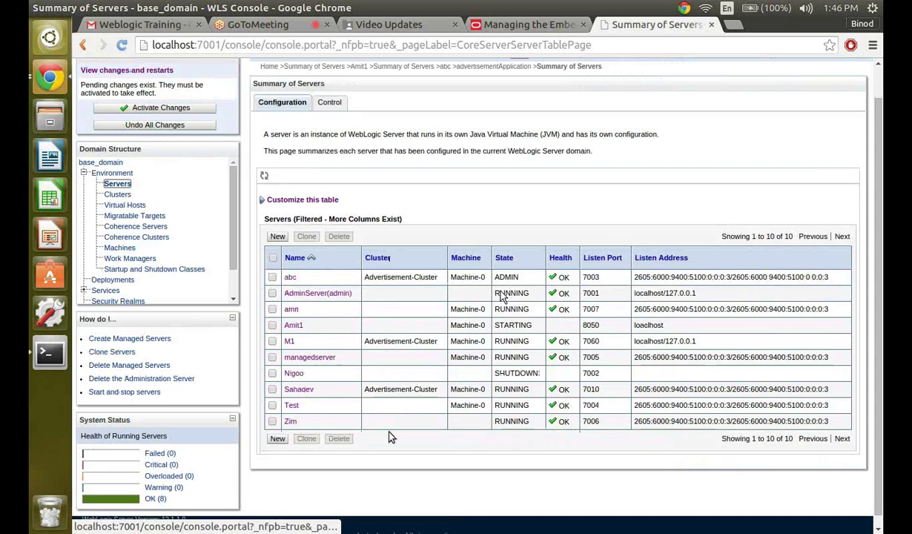
pyautogui.scroll(1, 392, 437)
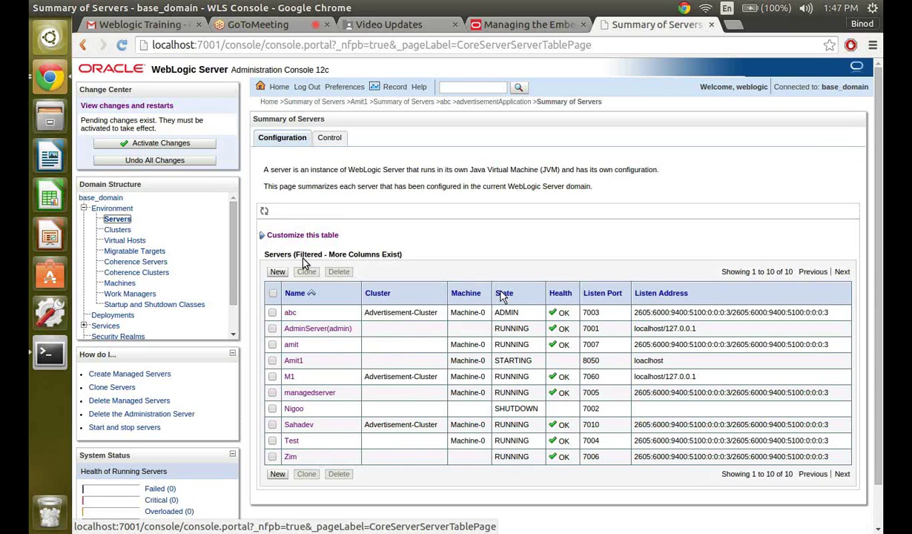
# Try to start the Nigoo server from the server control list.
pyautogui.click(324, 139)
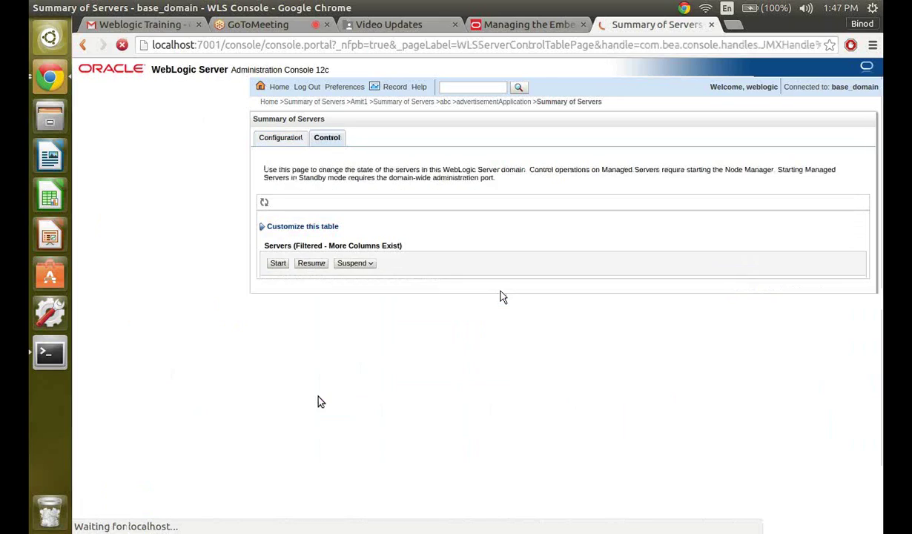
pyautogui.click(273, 400)
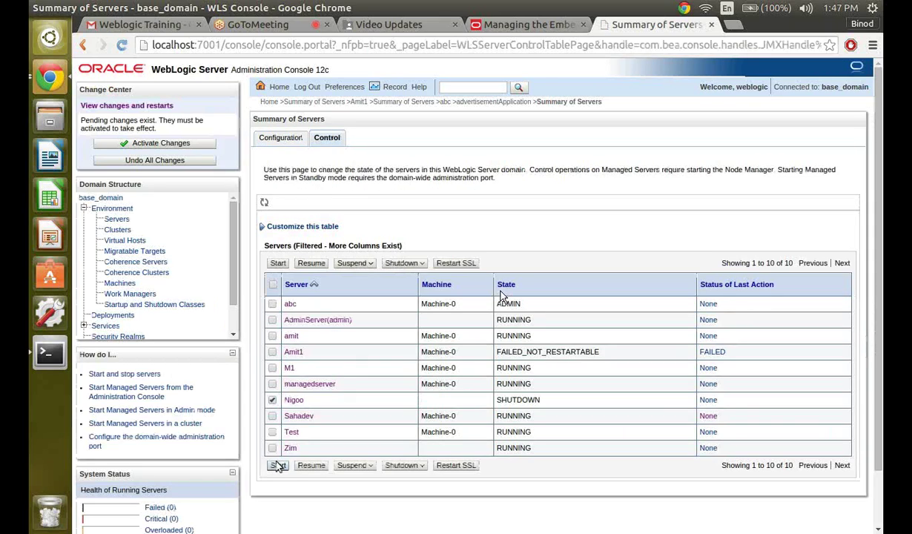
pyautogui.click(278, 466)
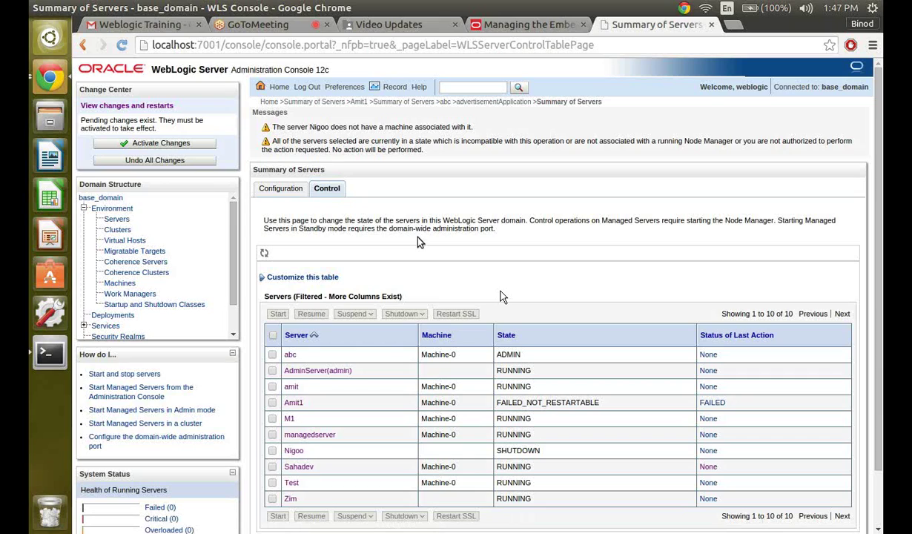
pyautogui.scroll(-1, 500, 296)
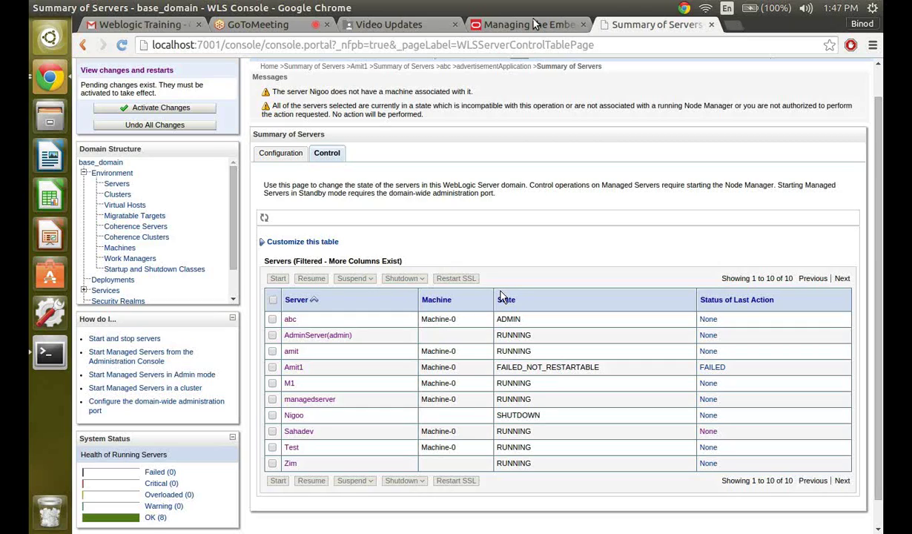
# Open a new browser tab and close the documentation, Video Updates, mail and duplicate blank tabs.
pyautogui.hotkey('ctrl', 't')
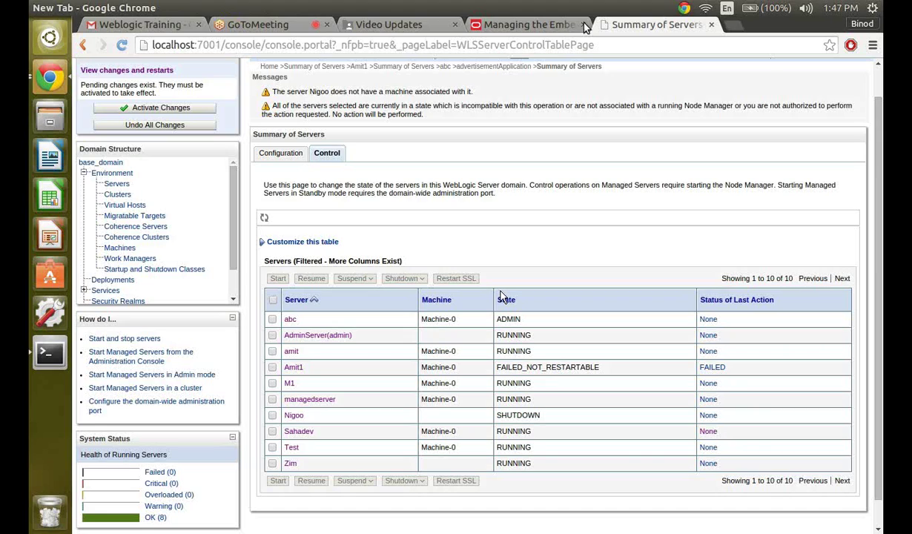
pyautogui.click(586, 25)
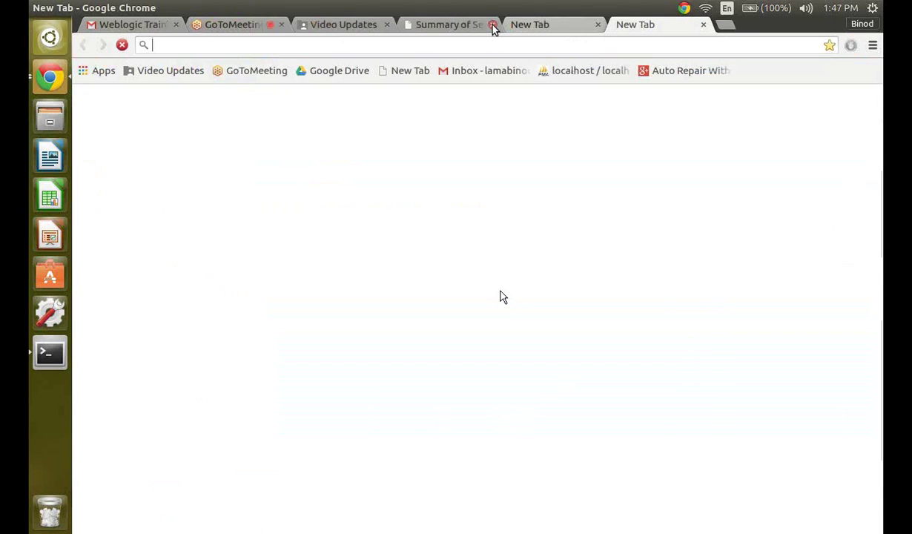
pyautogui.click(452, 25)
pyautogui.click(363, 27)
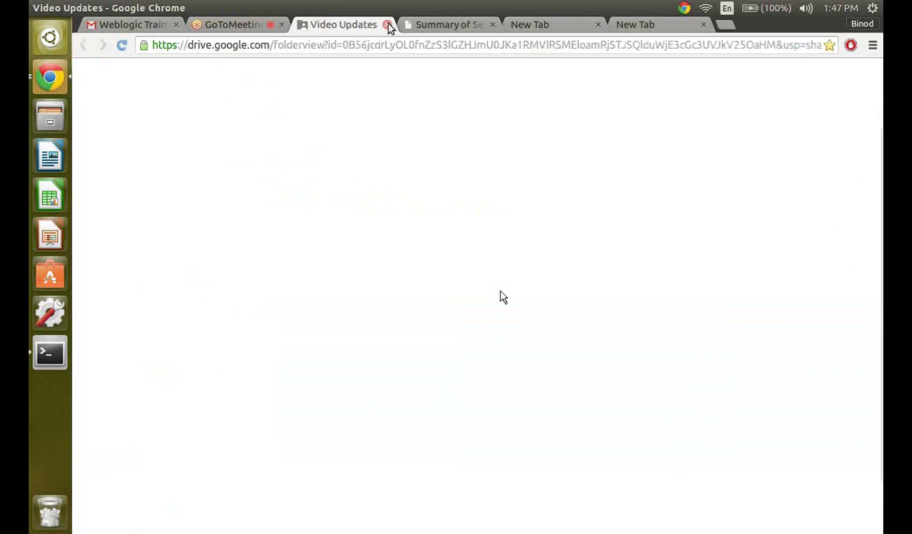
pyautogui.click(387, 25)
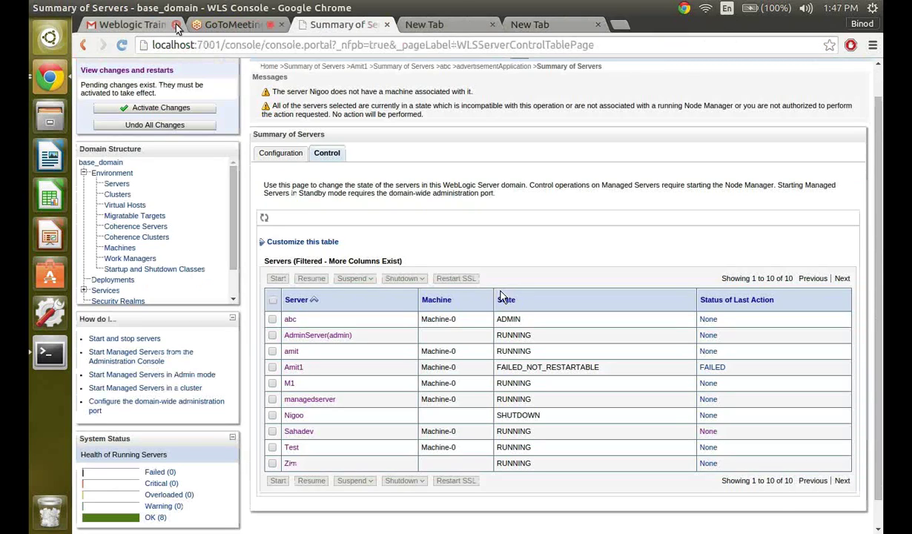
pyautogui.click(176, 25)
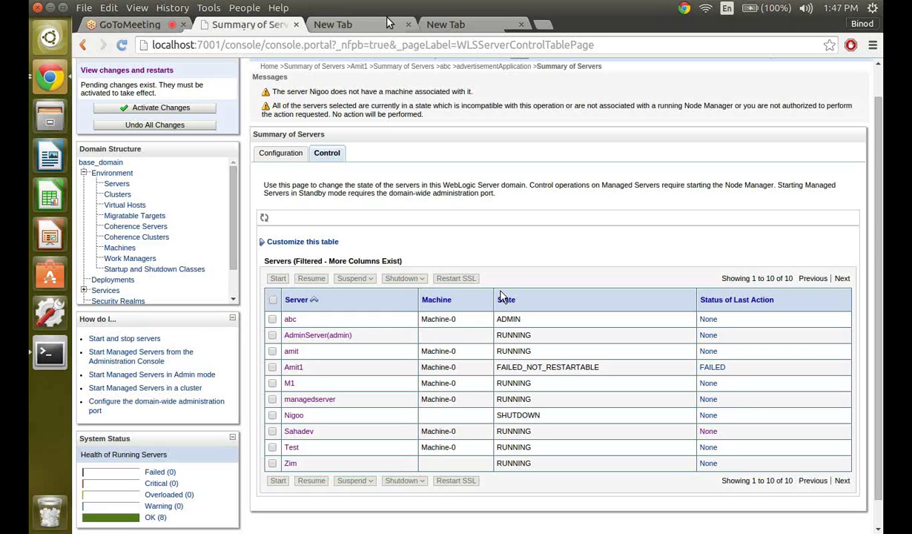
pyautogui.click(390, 25)
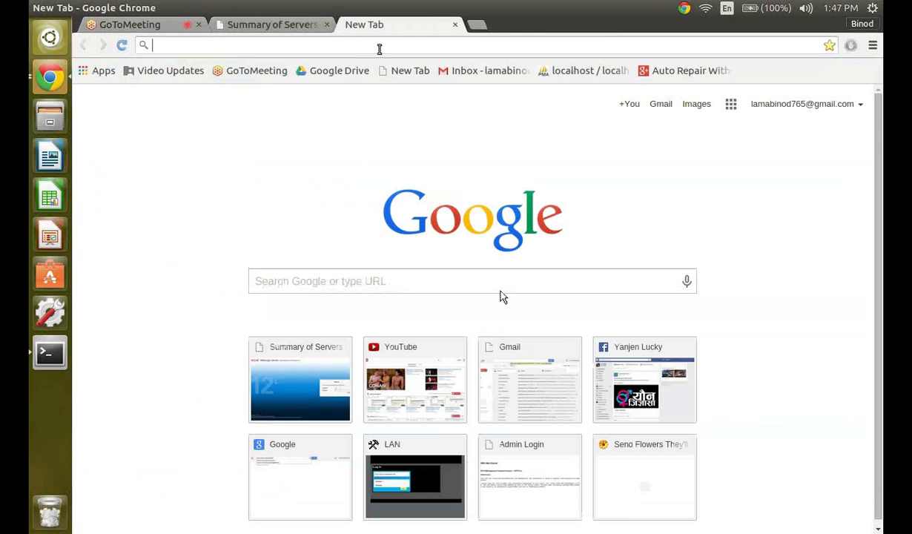
# Load localhost:7001/advertisementApplication in the blank tab to test the application on the admin server.
pyautogui.write('lcoa')
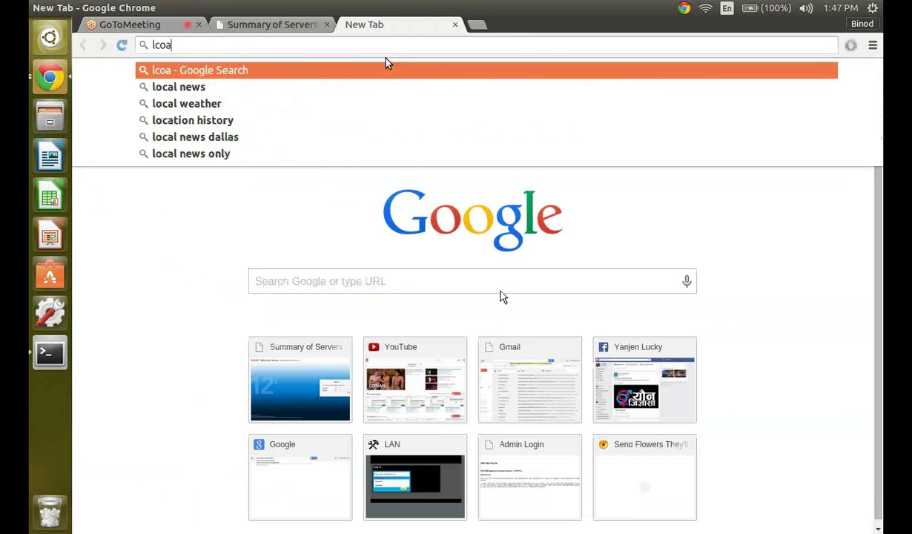
pyautogui.press('BackSpace')
pyautogui.press('BackSpace')
pyautogui.press('BackSpace')
pyautogui.write('oca')
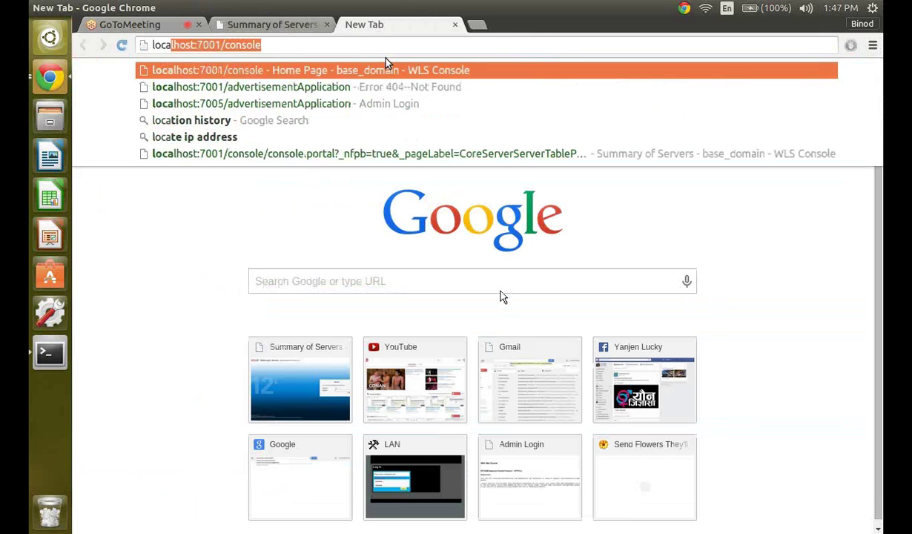
pyautogui.write('lhost:7001/conso')
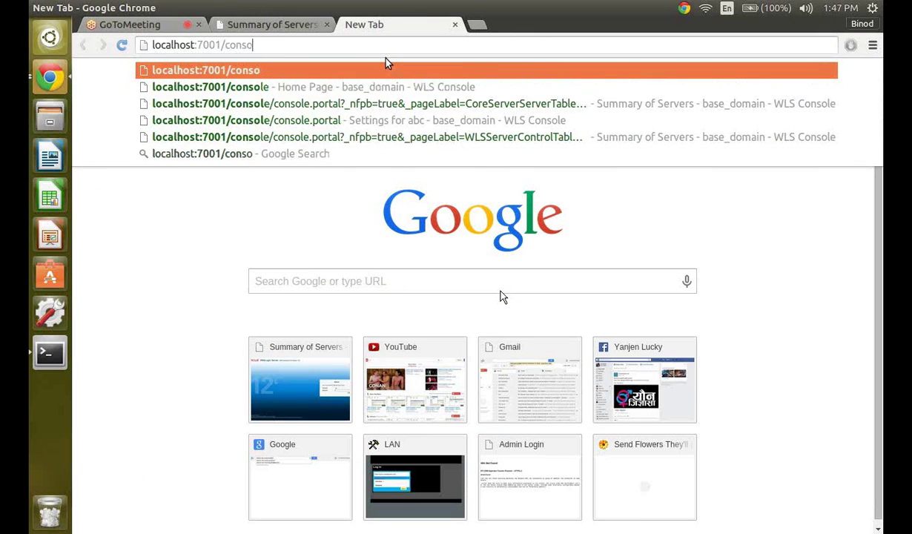
pyautogui.press('BackSpace')
pyautogui.press('BackSpace')
pyautogui.press('BackSpace')
pyautogui.press('BackSpace')
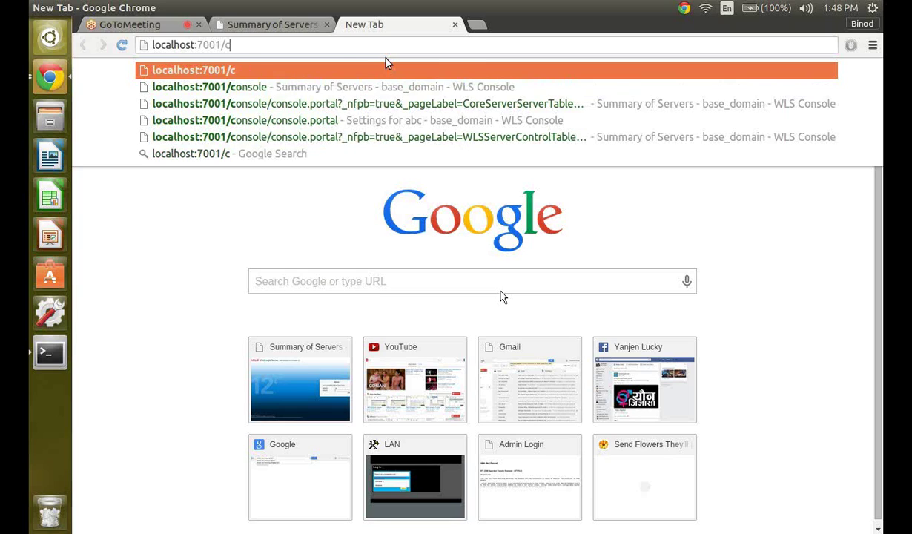
pyautogui.press('BackSpace')
pyautogui.write('ad')
pyautogui.press('Return')
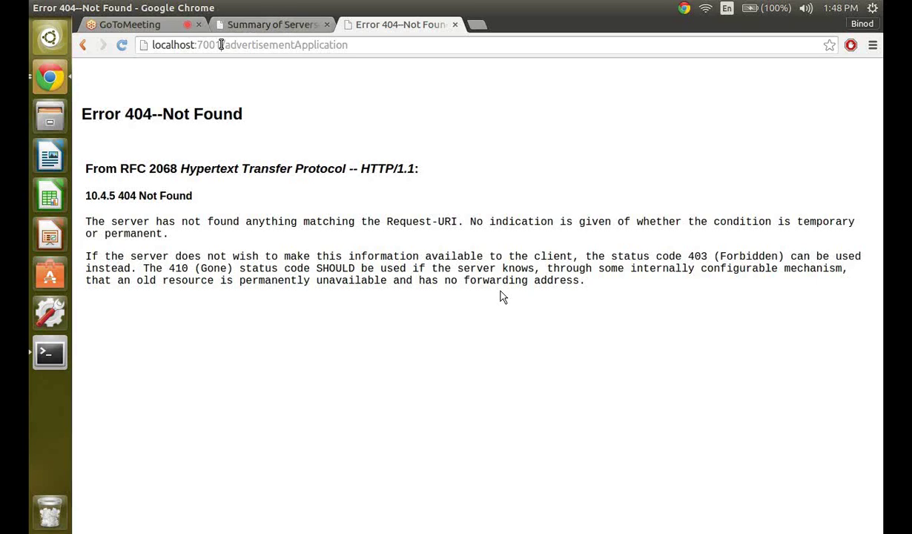
# Change the application address's port to 7002 and load localhost:7002/advertisementApplication.
pyautogui.press('BackSpace')
pyautogui.write('2')
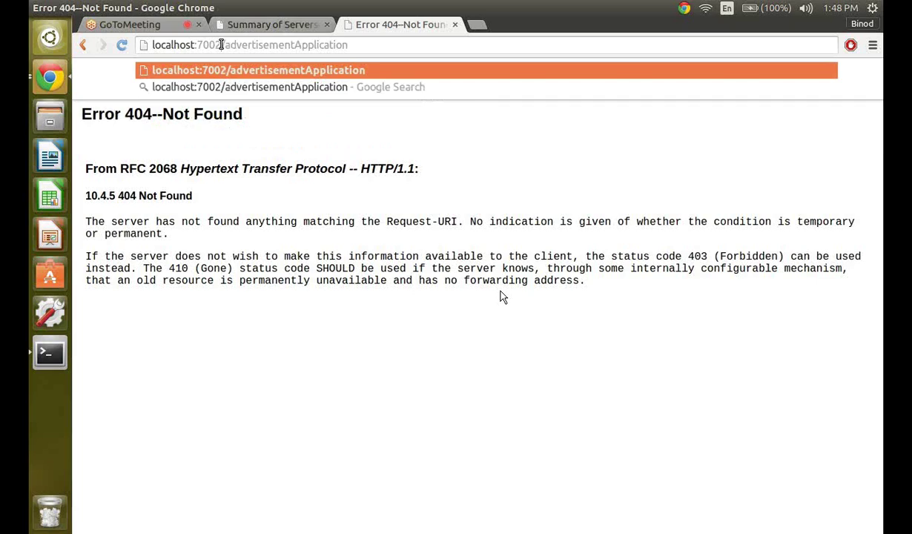
pyautogui.press('Return')
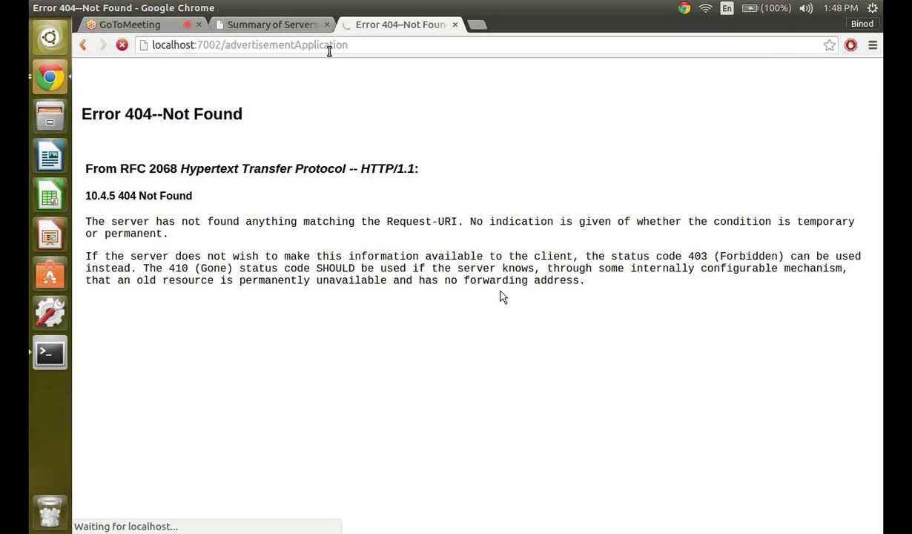
# Return to the console and open abc's general configuration to check its listen port and SSL listen port.
pyautogui.click(221, 46)
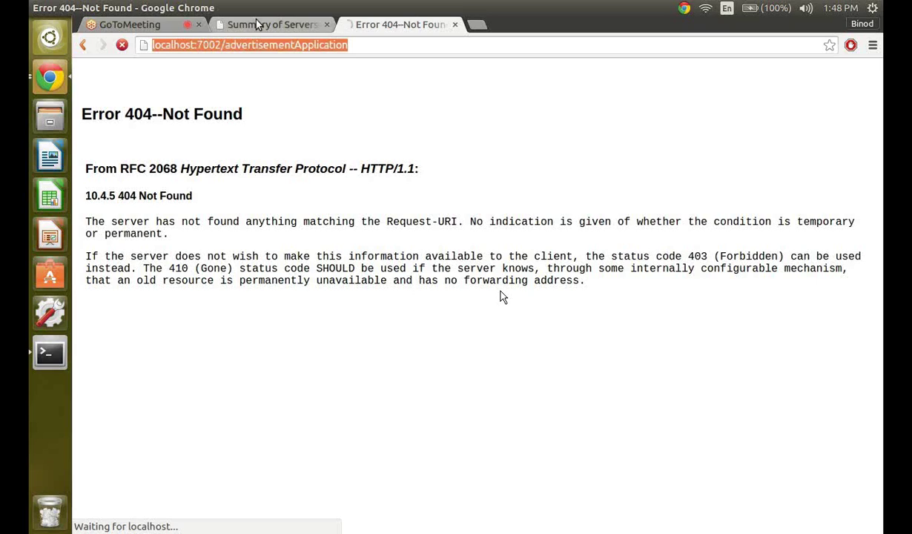
pyautogui.click(259, 24)
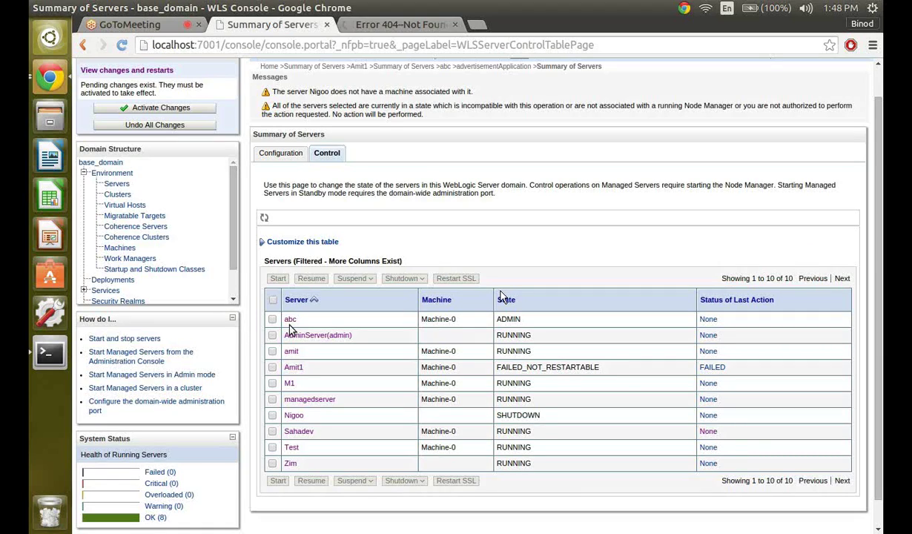
pyautogui.click(290, 319)
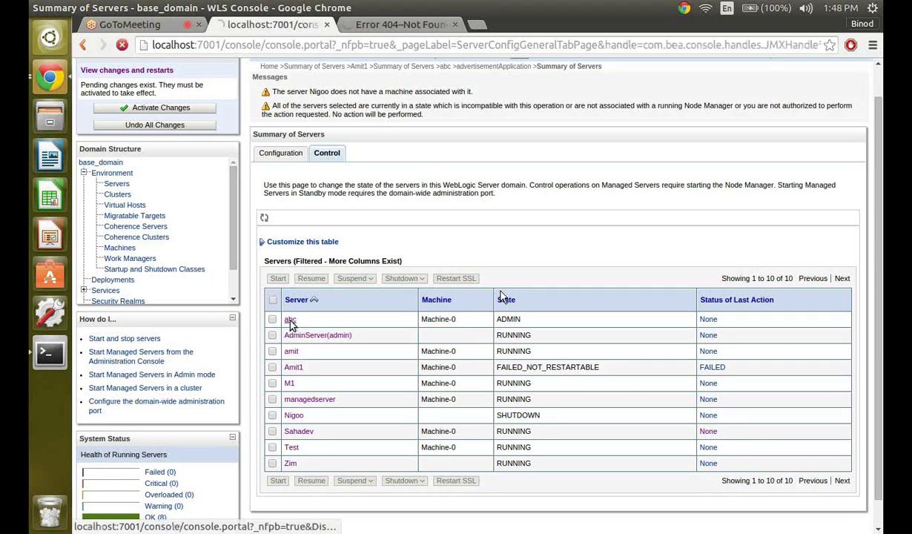
pyautogui.scroll(-3, 499, 296)
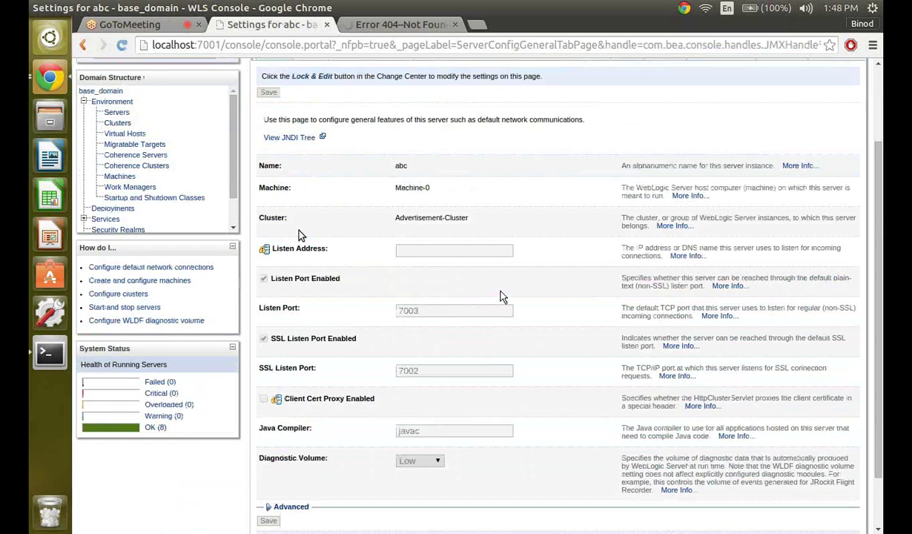
# Retry the application address as localhost:7002/advertisementApplication, searching the web for it, and replace the results tab with a blank one.
pyautogui.click(401, 25)
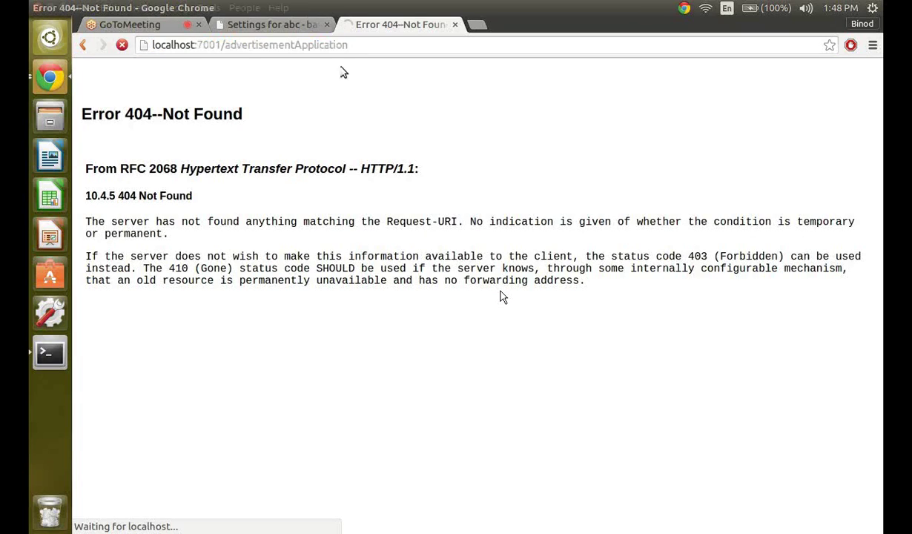
pyautogui.click(220, 45)
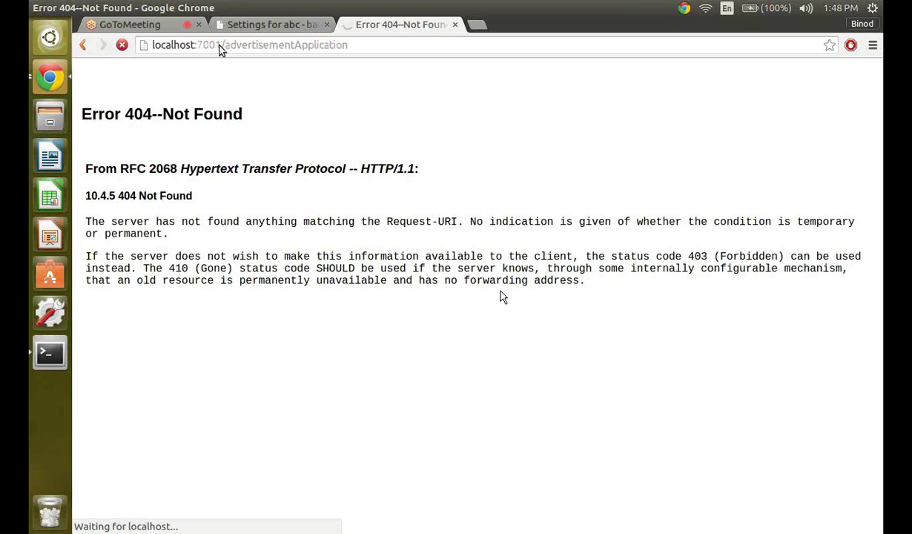
pyautogui.click(220, 46)
pyautogui.press('BackSpace')
pyautogui.write('2')
pyautogui.click(222, 45)
pyautogui.click(222, 46)
pyautogui.press('BackSpace')
pyautogui.write('2')
pyautogui.click(222, 45)
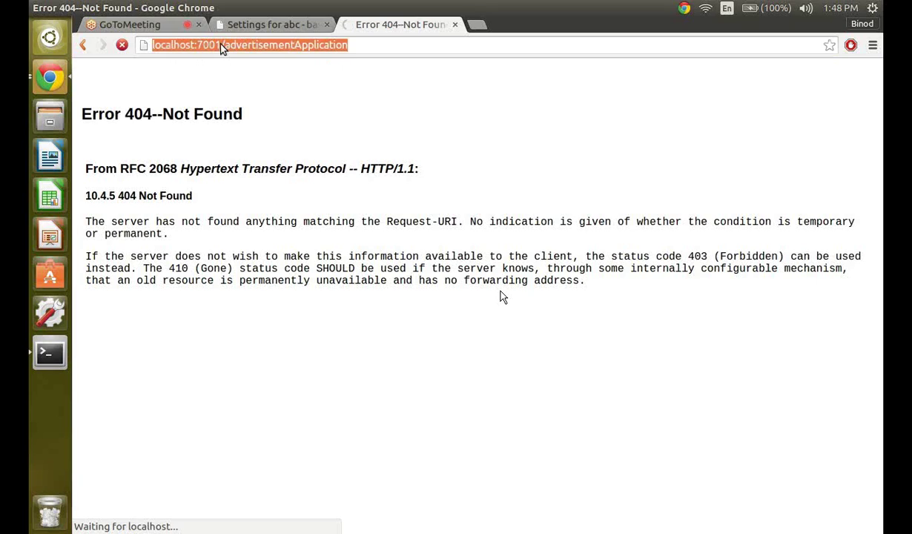
pyautogui.click(221, 45)
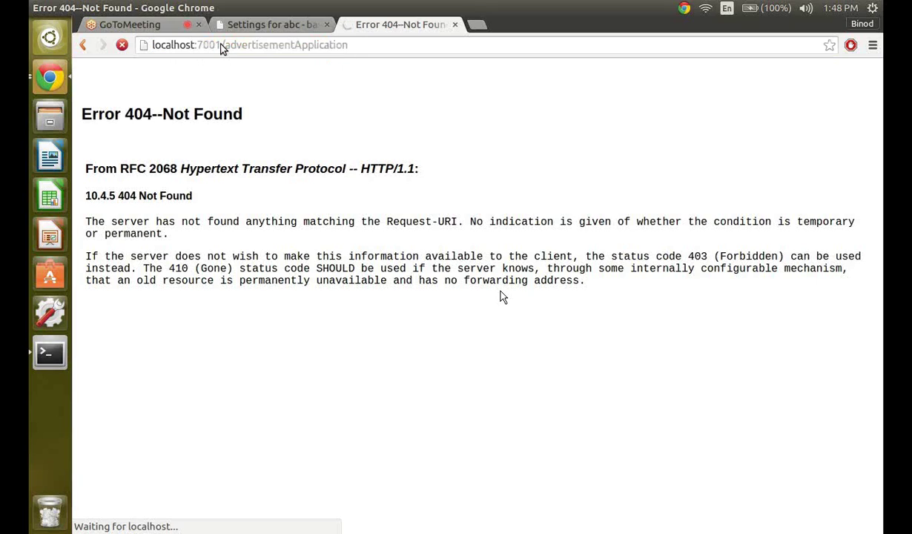
pyautogui.press('BackSpace')
pyautogui.write('2')
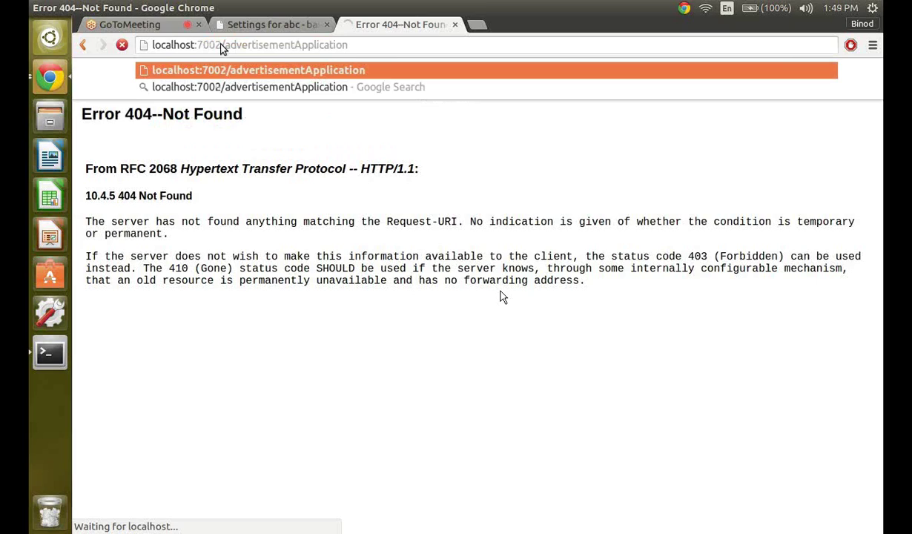
pyautogui.click(226, 89)
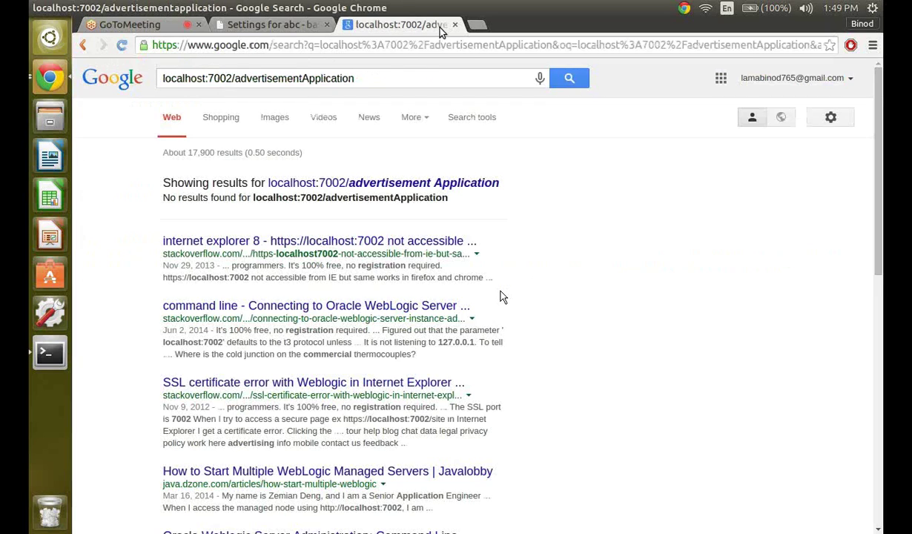
pyautogui.hotkey('ctrl', 'w')
pyautogui.hotkey('ctrl', 't')
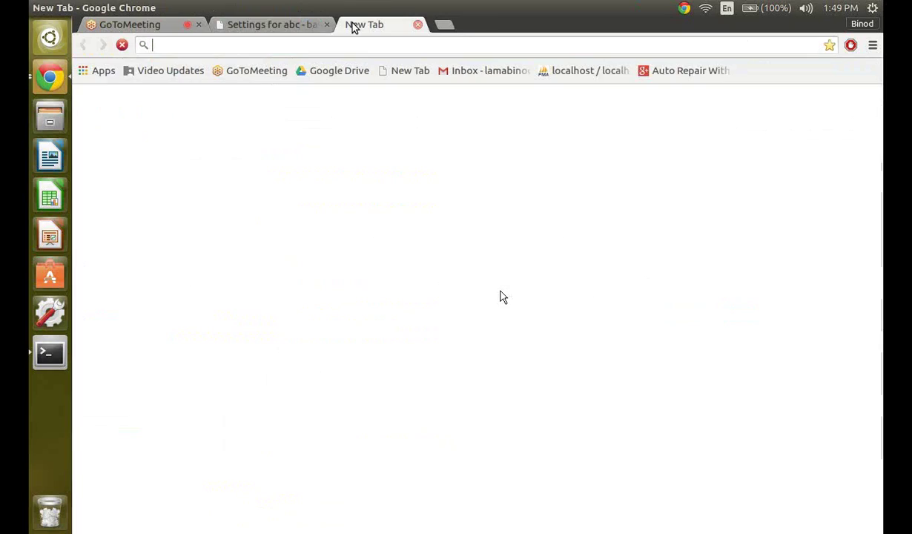
# Try to open localhost:7002/advertisementApplication in the blank tab using the suggested search entry.
pyautogui.write('localhost:7001/console')
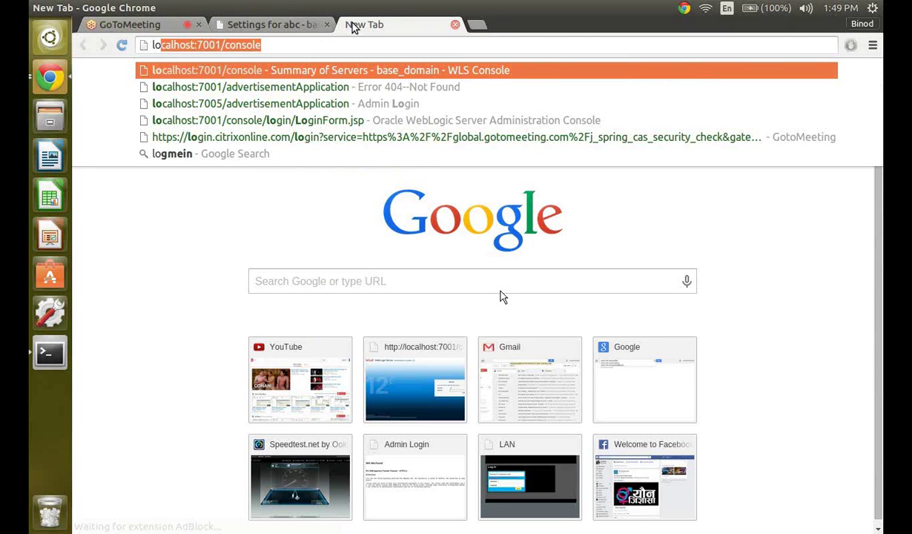
pyautogui.press('Right')
pyautogui.press('BackSpace')
pyautogui.press('BackSpace')
pyautogui.press('BackSpace')
pyautogui.press('BackSpace')
pyautogui.press('BackSpace')
pyautogui.press('BackSpace')
pyautogui.press('BackSpace')
pyautogui.press('BackSpace')
pyautogui.press('BackSpace')
pyautogui.press('BackSpace')
pyautogui.press('BackSpace')
pyautogui.press('BackSpace')
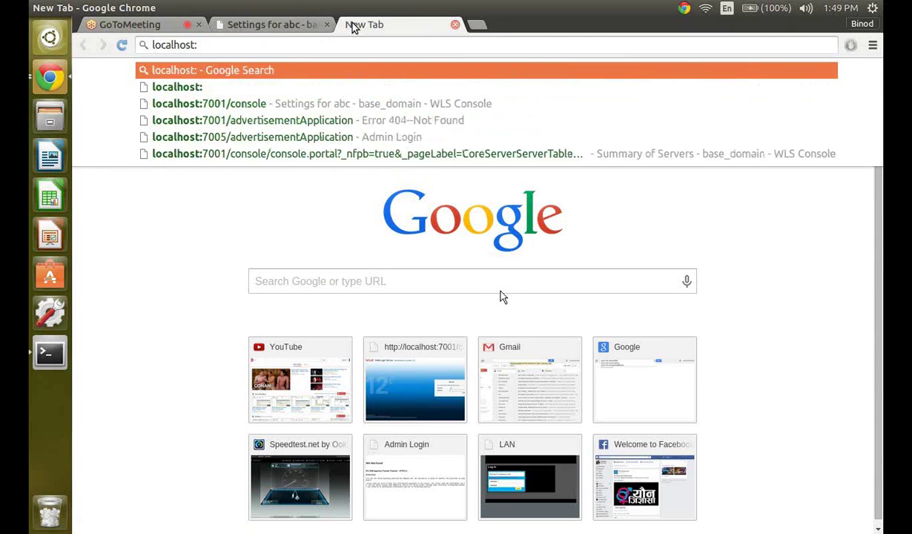
pyautogui.write('7002')
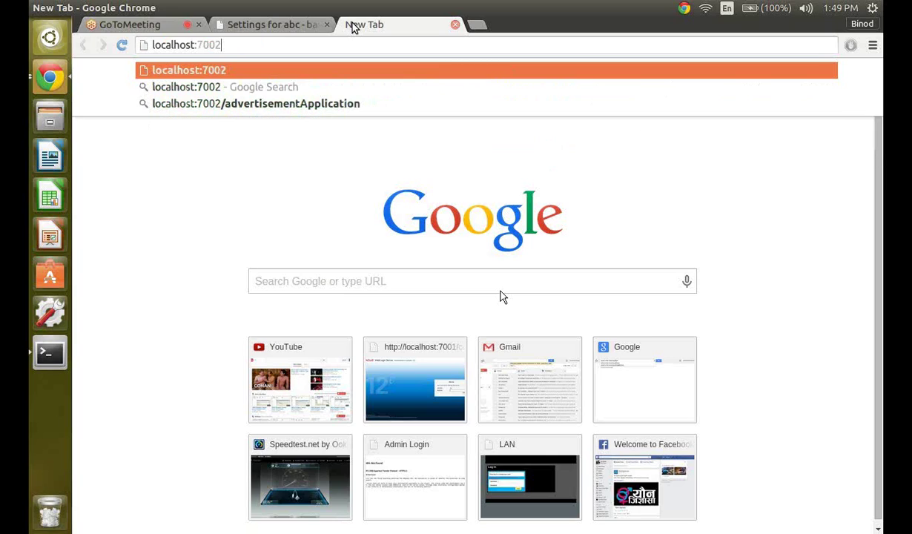
pyautogui.write('/ad')
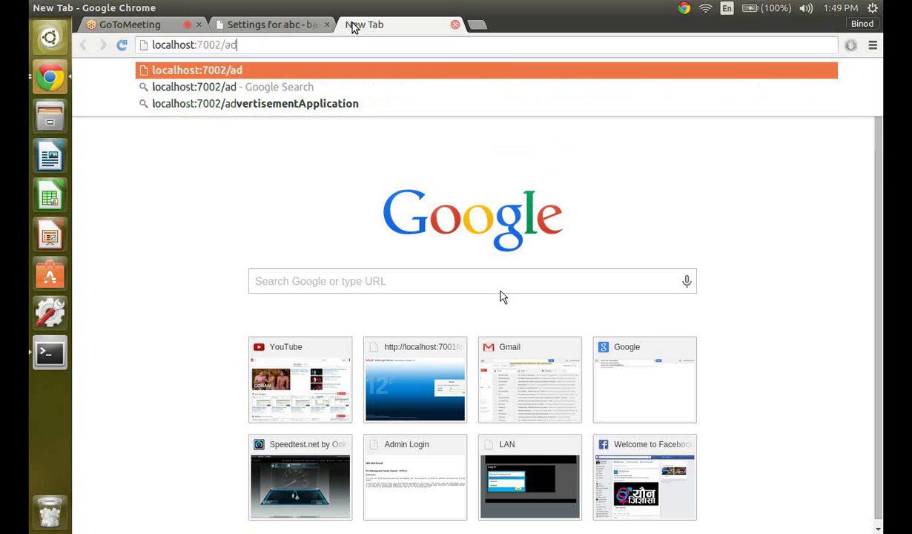
pyautogui.write('ver')
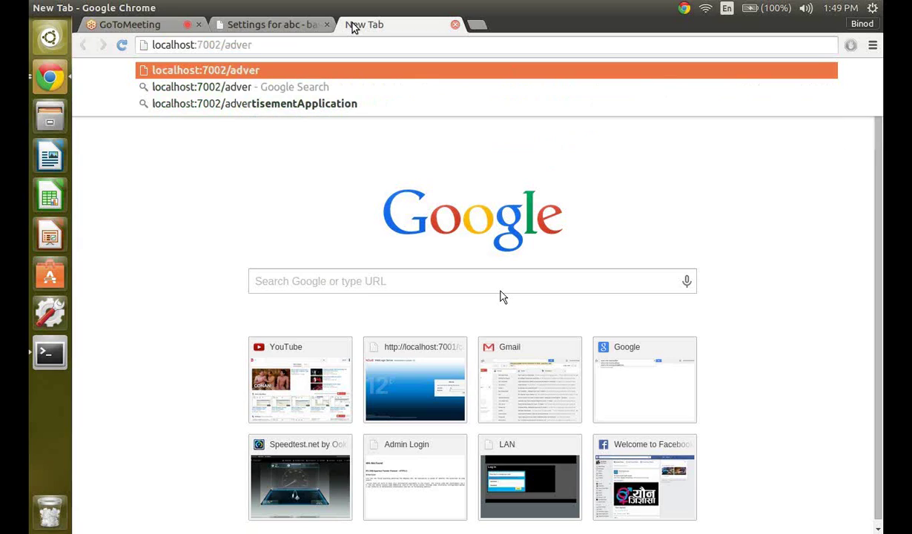
pyautogui.press('Down')
pyautogui.press('Down')
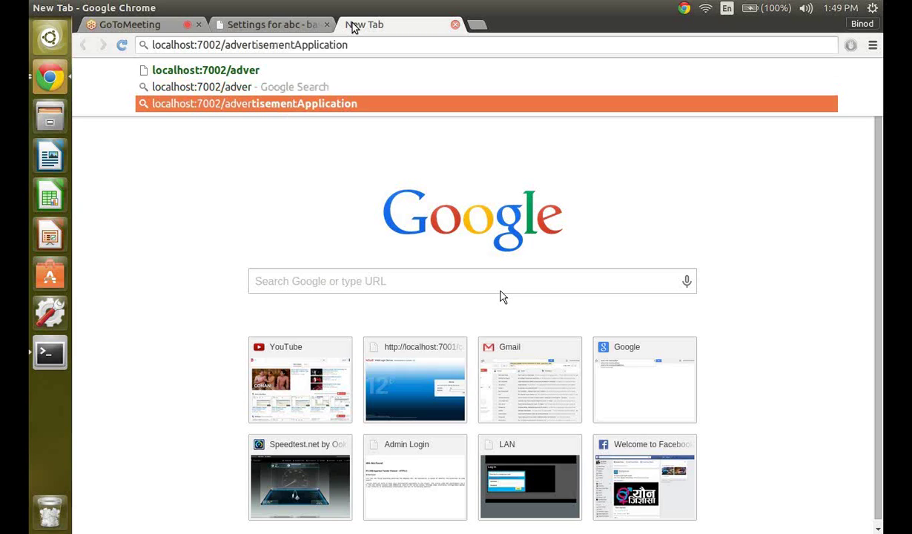
pyautogui.press('Return')
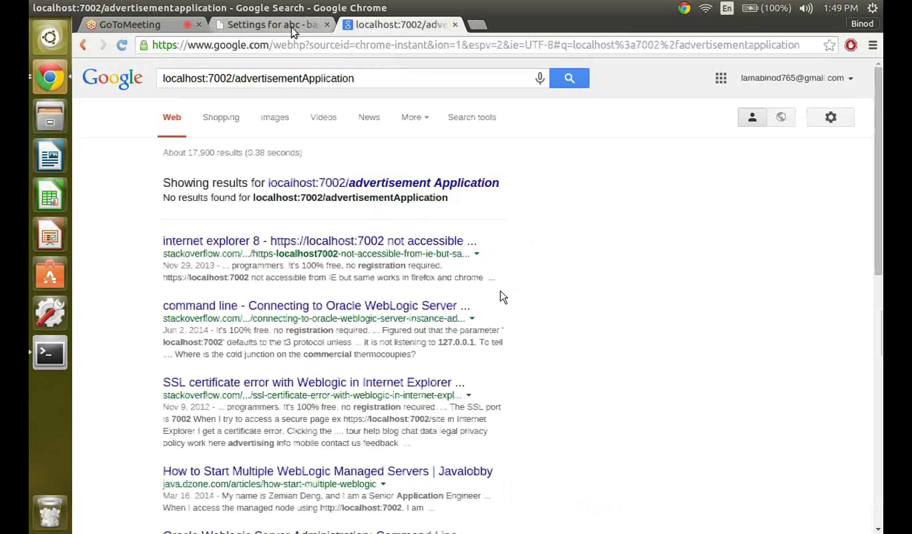
# Return to the console and check abc's listen port and SSL listen port in its general configuration.
pyautogui.click(292, 27)
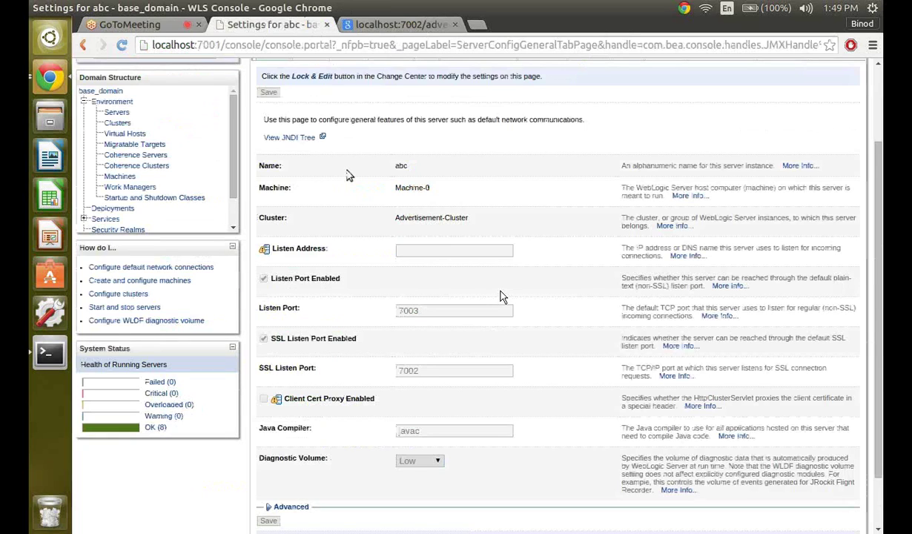
pyautogui.scroll(1, 217, 171)
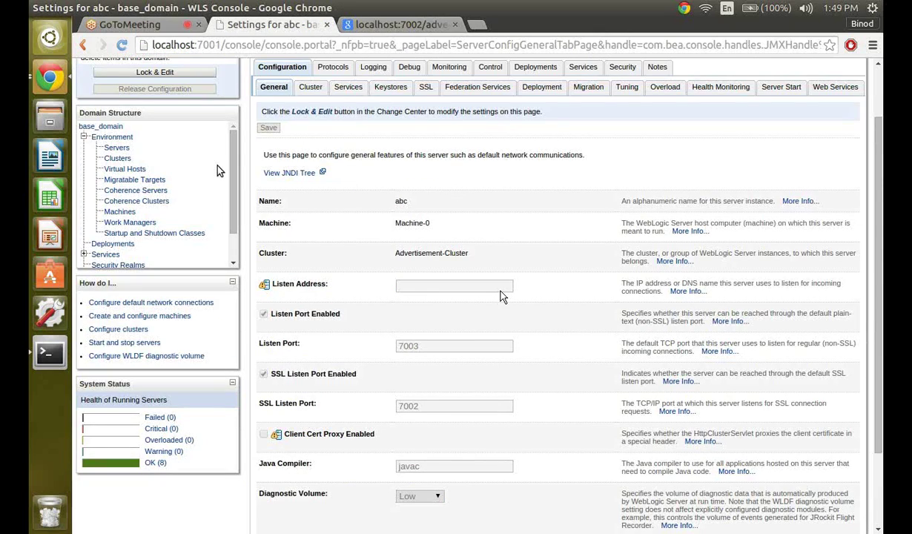
pyautogui.scroll(2, 217, 170)
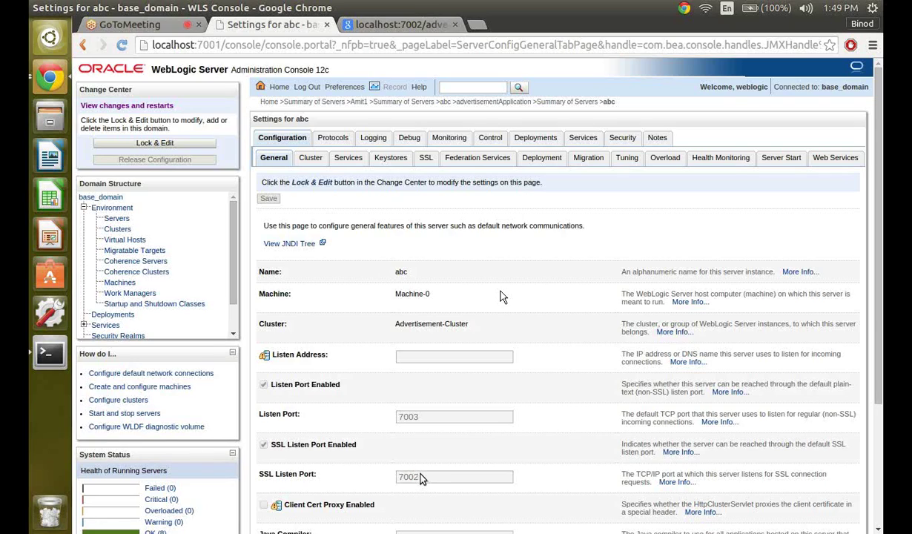
pyautogui.moveTo(420, 479); pyautogui.dragTo(398, 482)
pyautogui.click(444, 461)
pyautogui.scroll(-5, 445, 460)
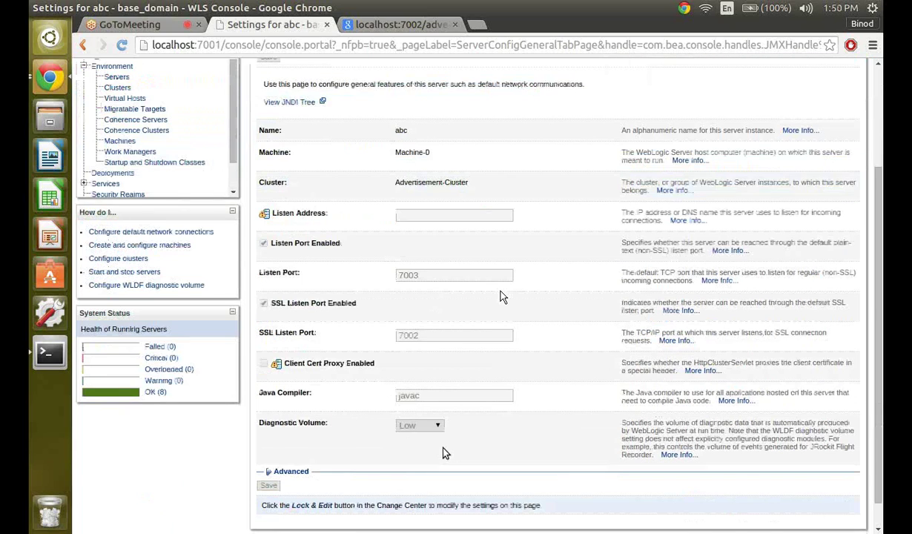
pyautogui.scroll(2, 500, 296)
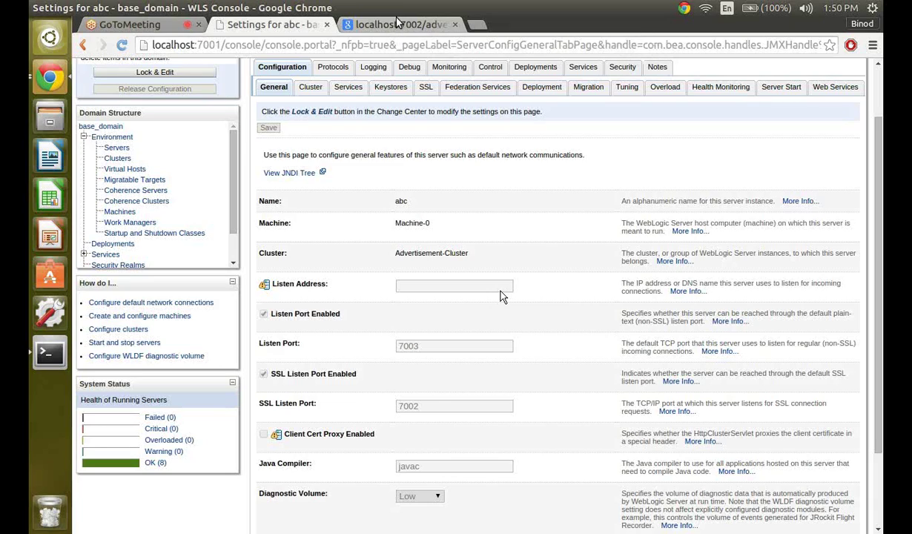
# Replace the search results address with localhost:7002/Ad as the start of the application address.
pyautogui.click(398, 23)
pyautogui.click(288, 50)
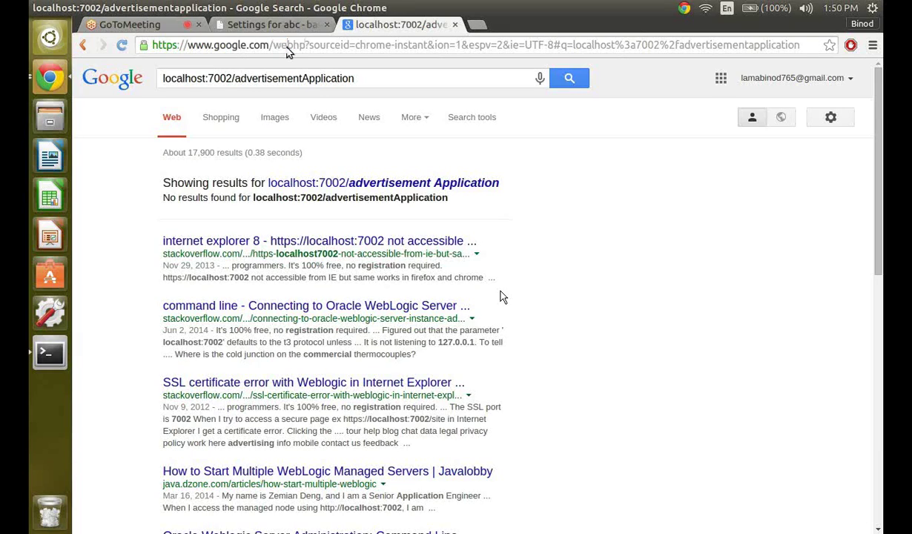
pyautogui.tripleClick(289, 50)
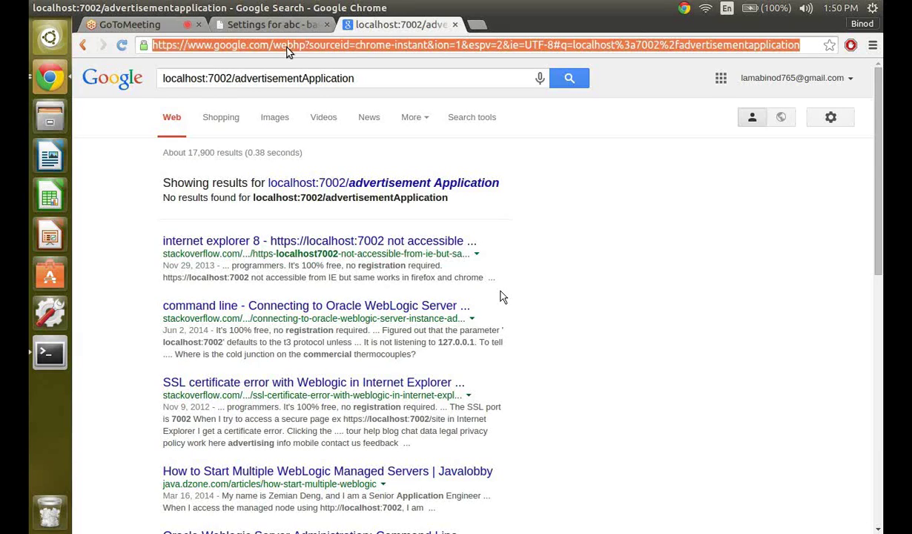
pyautogui.write('loca')
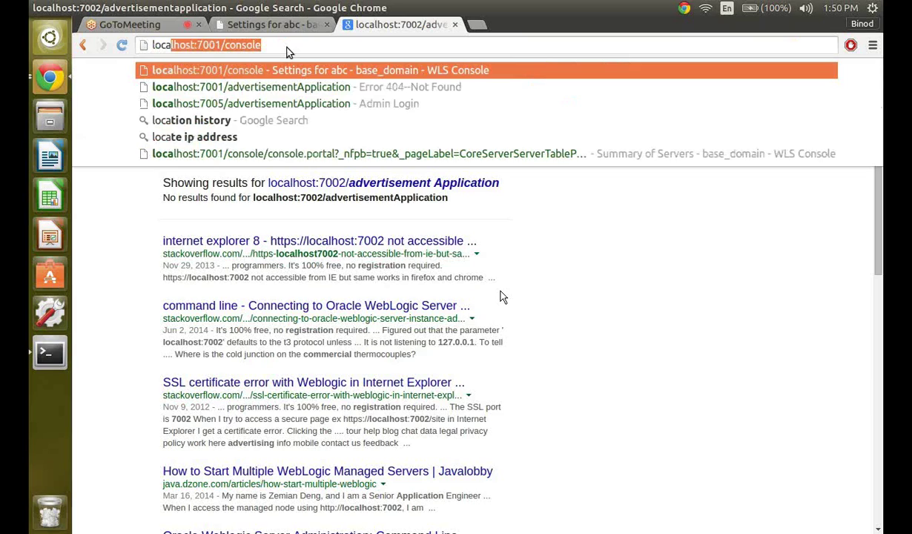
pyautogui.write('lhost')
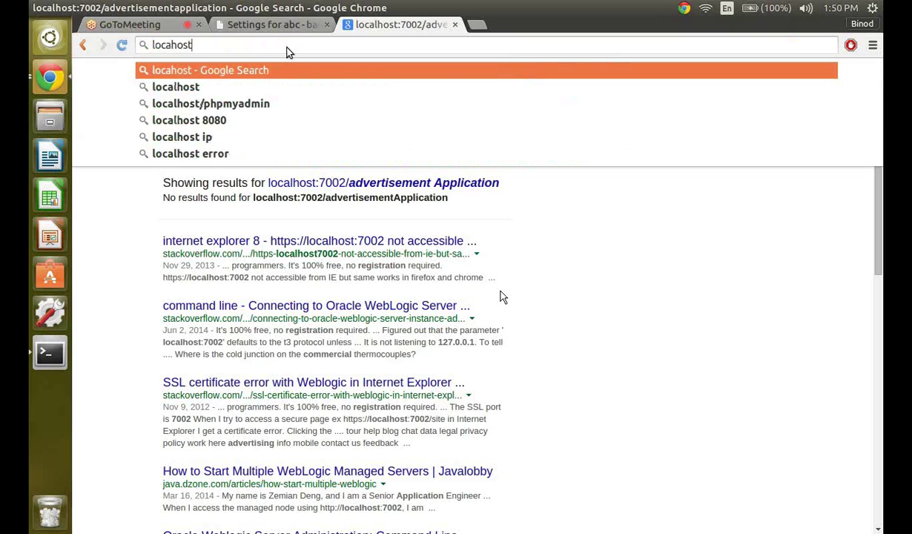
pyautogui.press('BackSpace')
pyautogui.press('BackSpace')
pyautogui.press('BackSpace')
pyautogui.press('BackSpace')
pyautogui.press('BackSpace')
pyautogui.press('BackSpace')
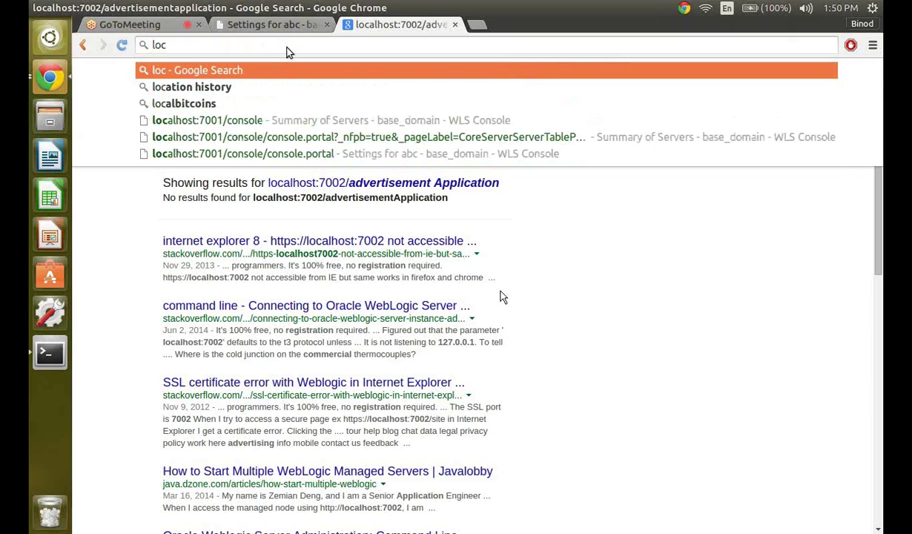
pyautogui.write('alhost:')
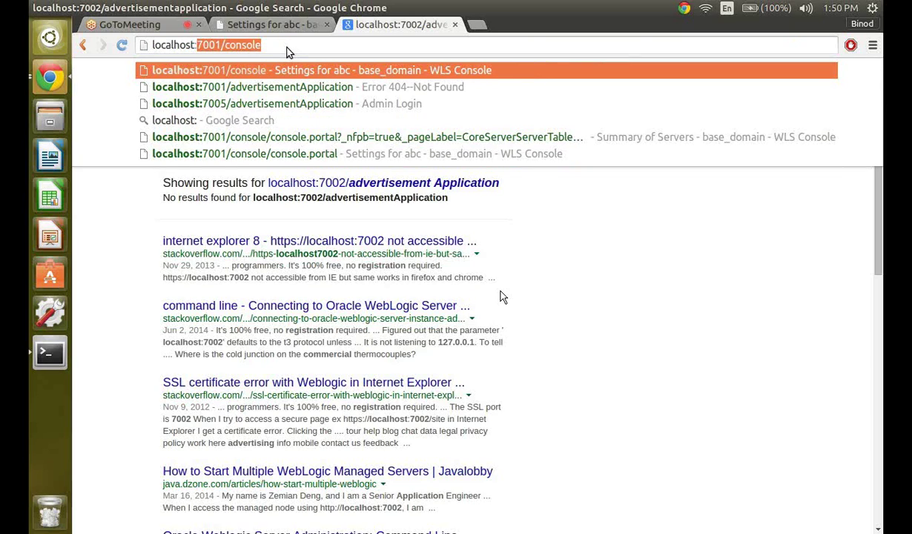
pyautogui.write('7002')
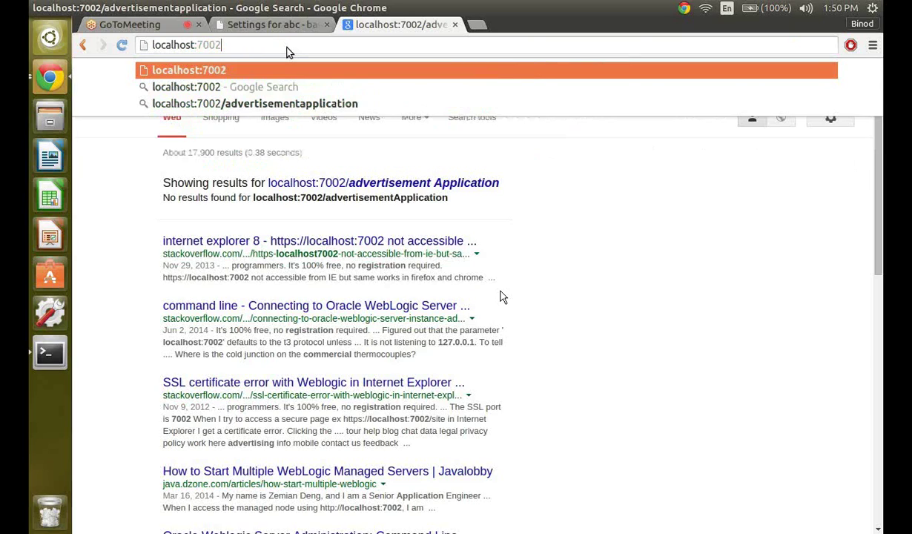
pyautogui.write('/')
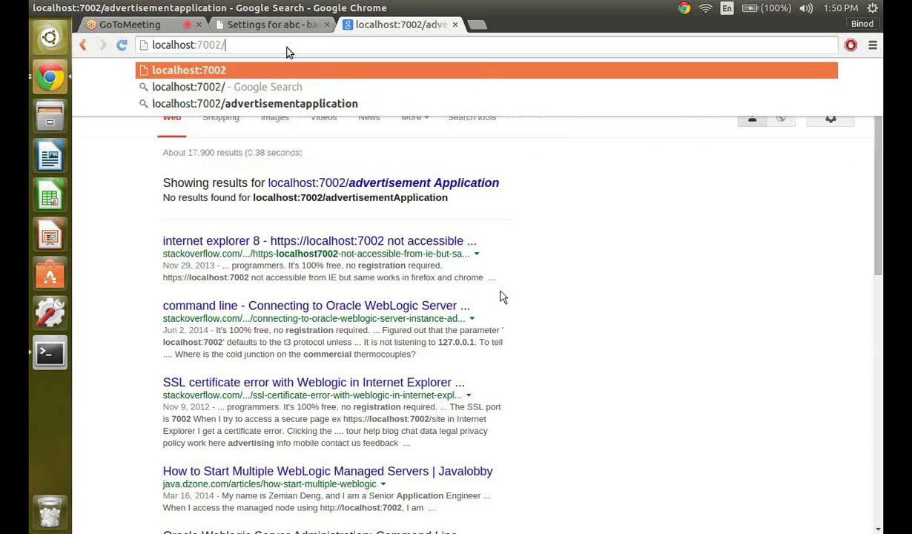
pyautogui.write('Ad')
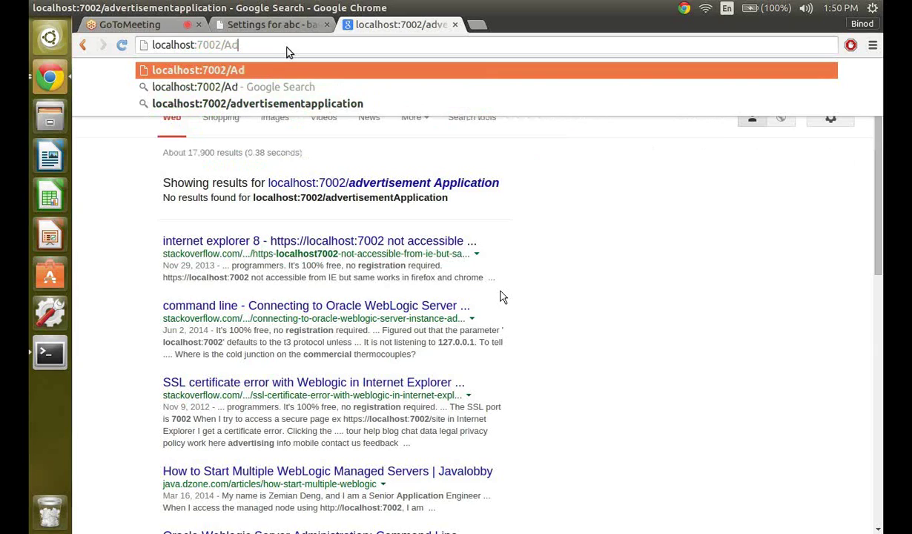
# Open the console's deployments summary to check the exact spelling of the application's name.
pyautogui.click(270, 24)
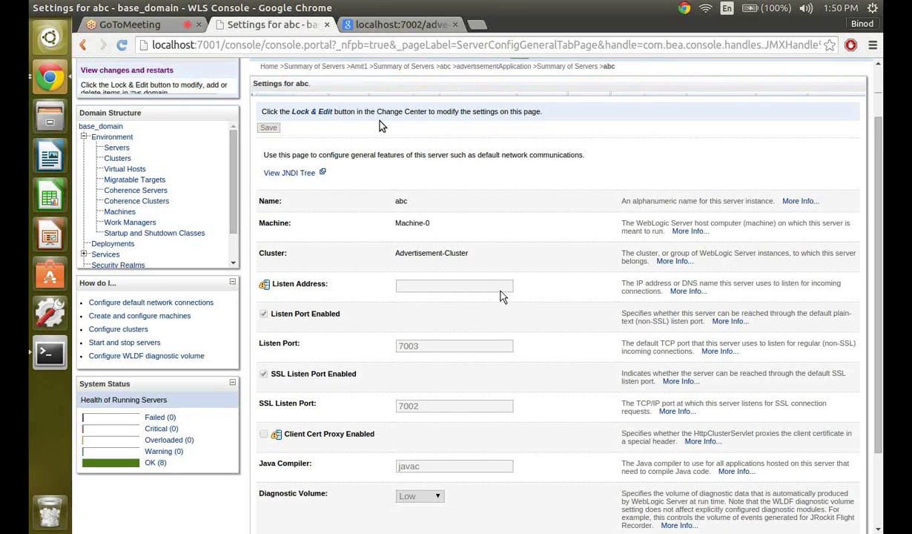
pyautogui.scroll(2, 380, 126)
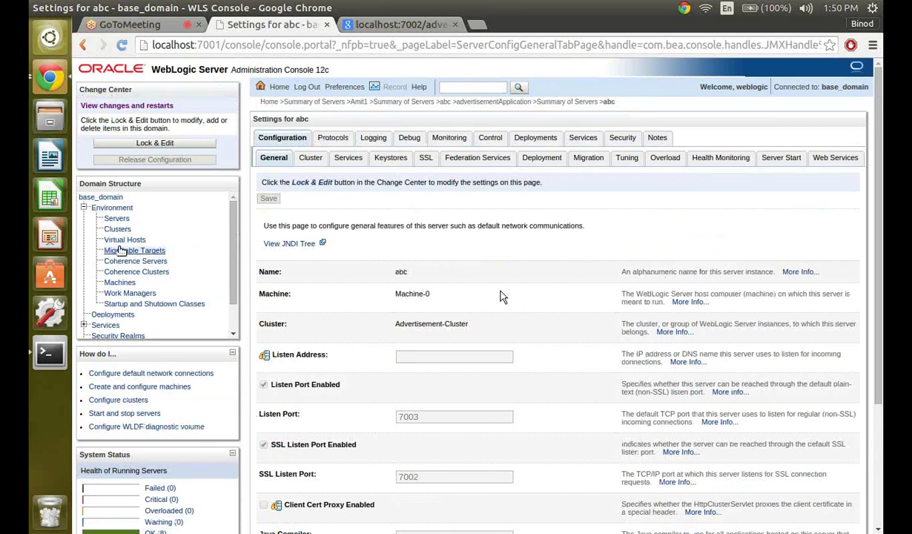
pyautogui.click(115, 317)
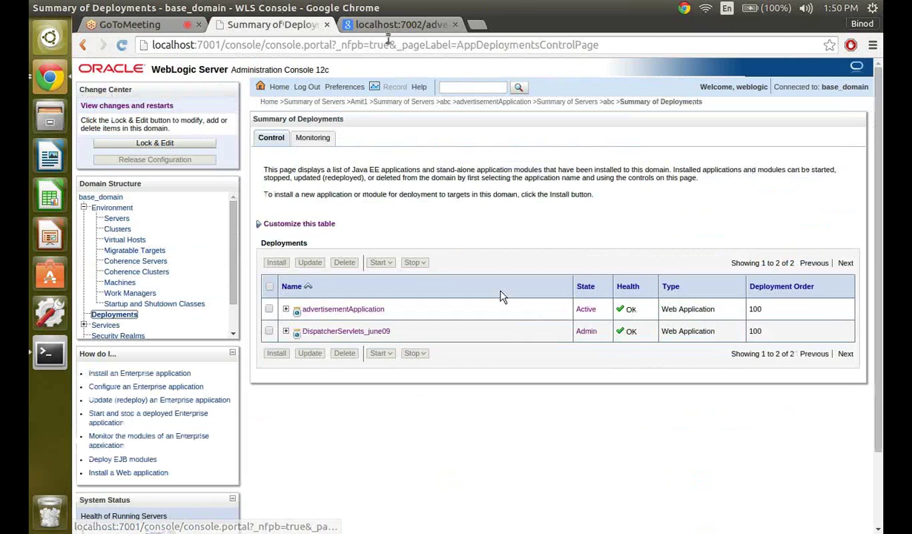
# Complete the unfinished address as localhost:7002/advertisementApplication and load it directly.
pyautogui.click(388, 25)
pyautogui.click(271, 45)
pyautogui.press('BackSpace')
pyautogui.press('BackSpace')
pyautogui.press('BackSpace')
pyautogui.press('BackSpace')
pyautogui.press('BackSpace')
pyautogui.press('BackSpace')
pyautogui.press('BackSpace')
pyautogui.press('BackSpace')
pyautogui.press('BackSpace')
pyautogui.press('BackSpace')
pyautogui.press('BackSpace')
pyautogui.press('BackSpace')
pyautogui.press('BackSpace')
pyautogui.press('BackSpace')
pyautogui.press('BackSpace')
pyautogui.press('BackSpace')
pyautogui.press('BackSpace')
pyautogui.press('BackSpace')
pyautogui.press('BackSpace')
pyautogui.press('BackSpace')
pyautogui.write('advertiseme')
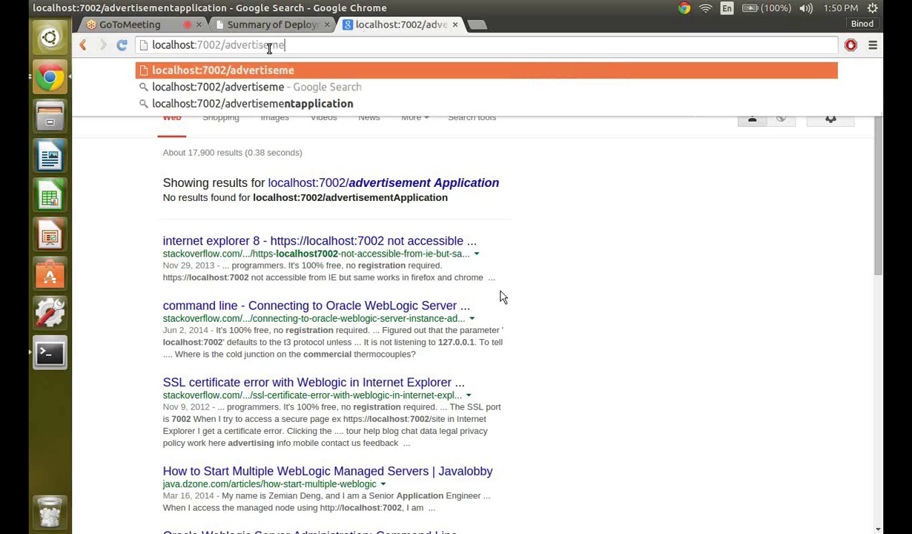
pyautogui.write('ntAppl')
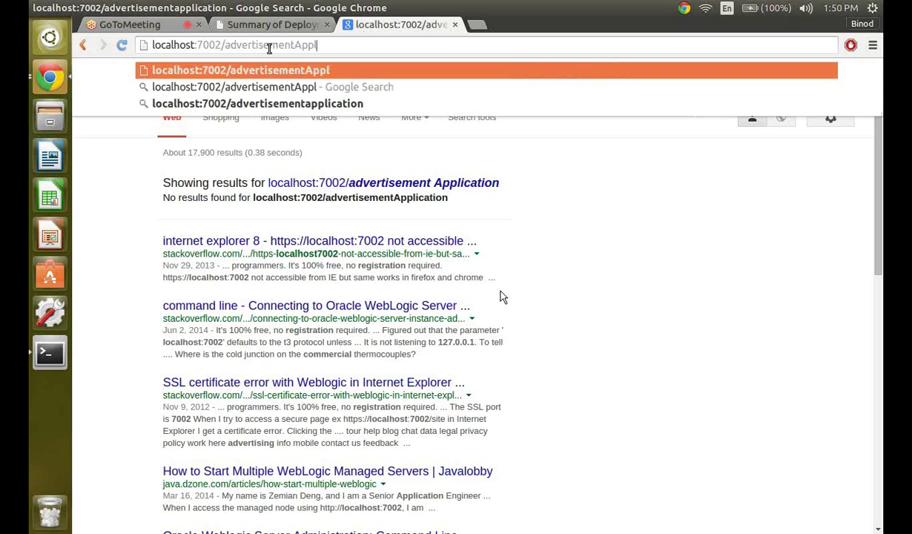
pyautogui.write('ication')
pyautogui.press('Return')
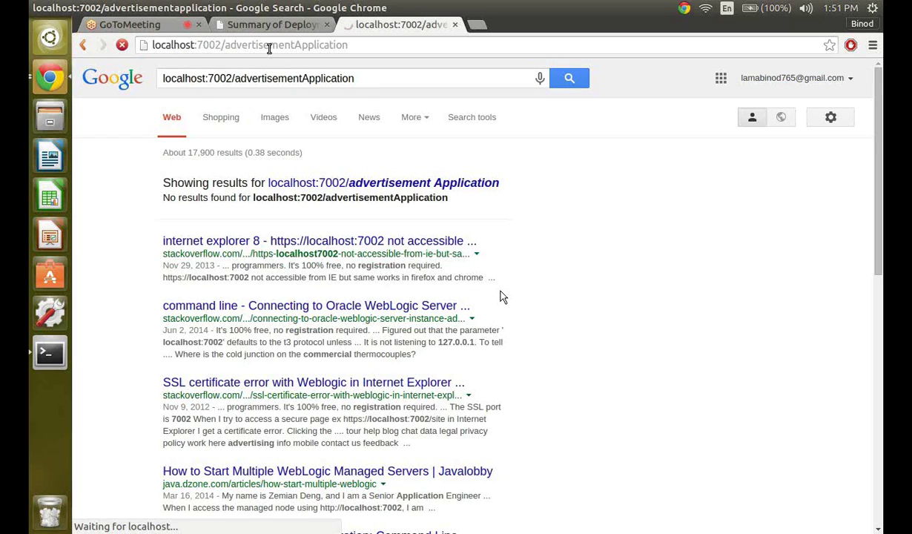
# Change the application address's port to 7003 and load localhost:7003/advertisementApplication.
pyautogui.click(219, 46)
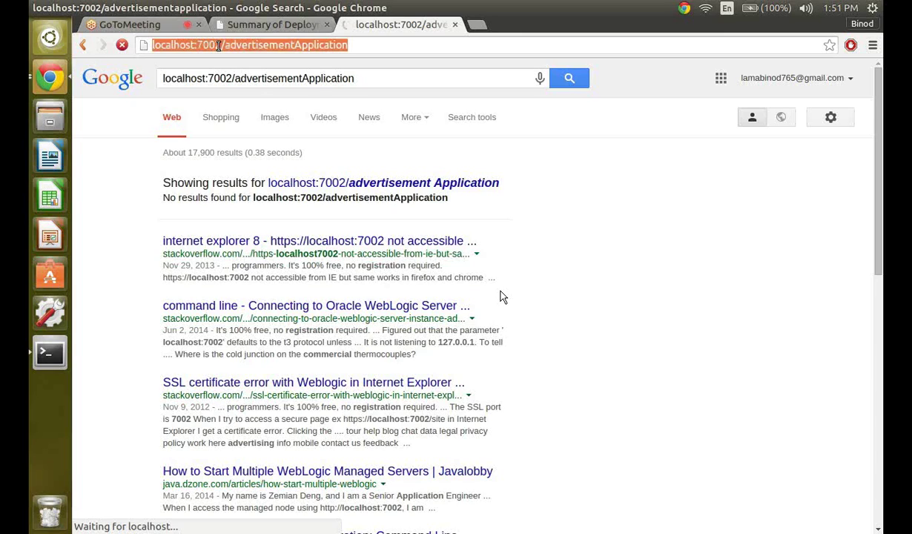
pyautogui.click(219, 45)
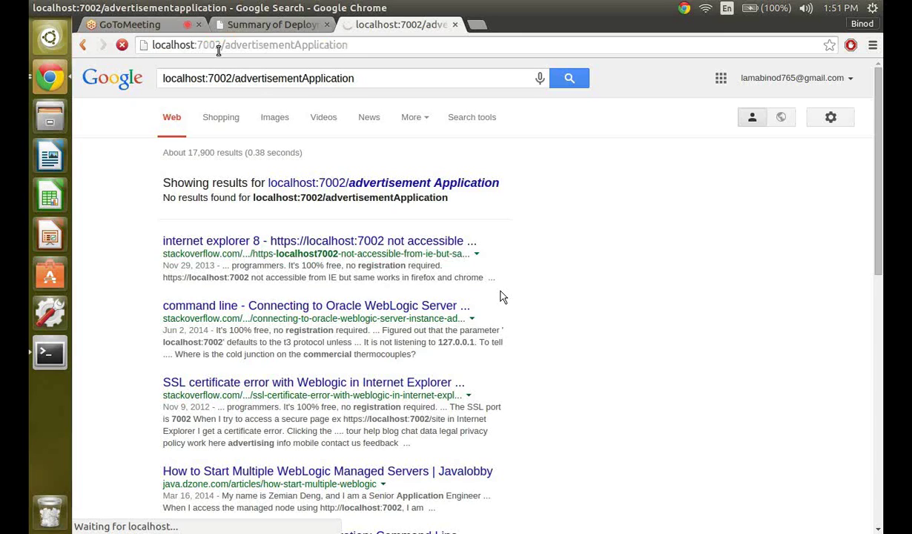
pyautogui.click(217, 52)
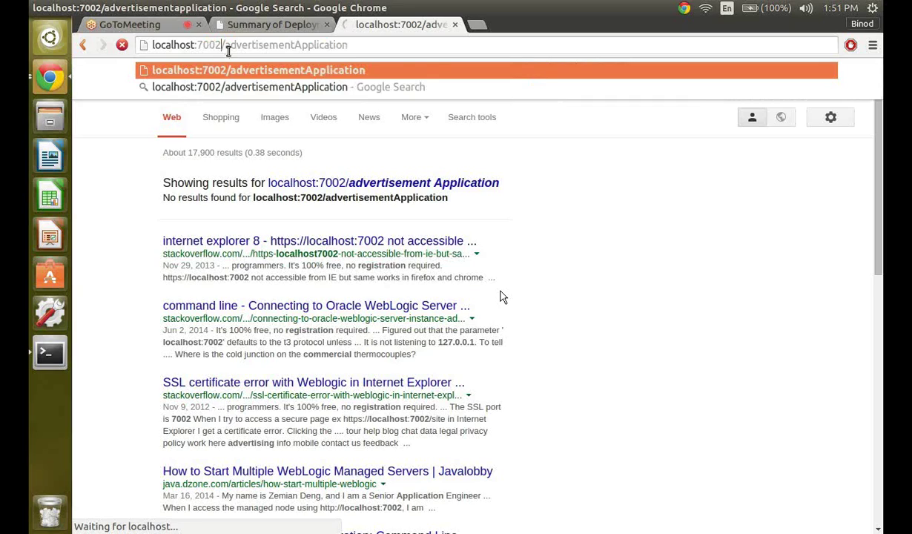
pyautogui.press('BackSpace')
pyautogui.write('3')
pyautogui.press('Return')
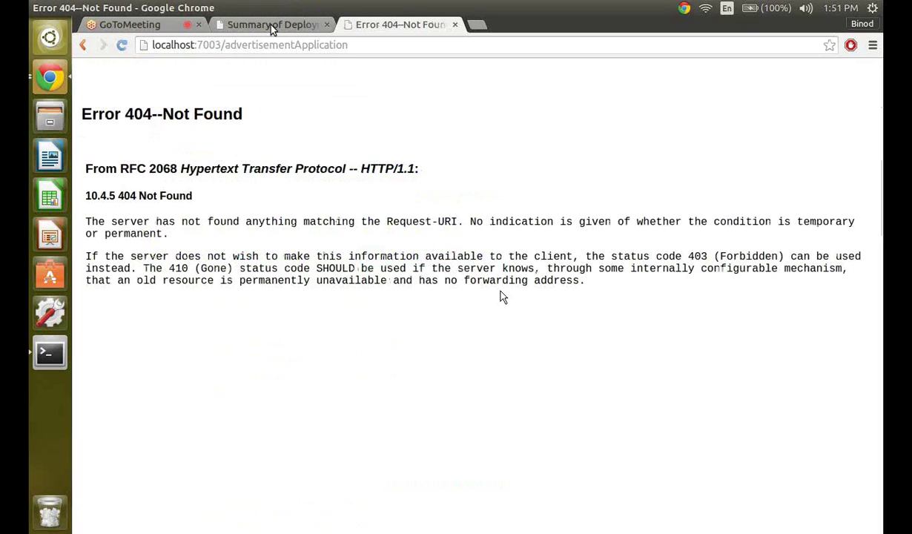
# Open advertisementApplication's settings from the console's deployments list and examine its overview.
pyautogui.click(271, 25)
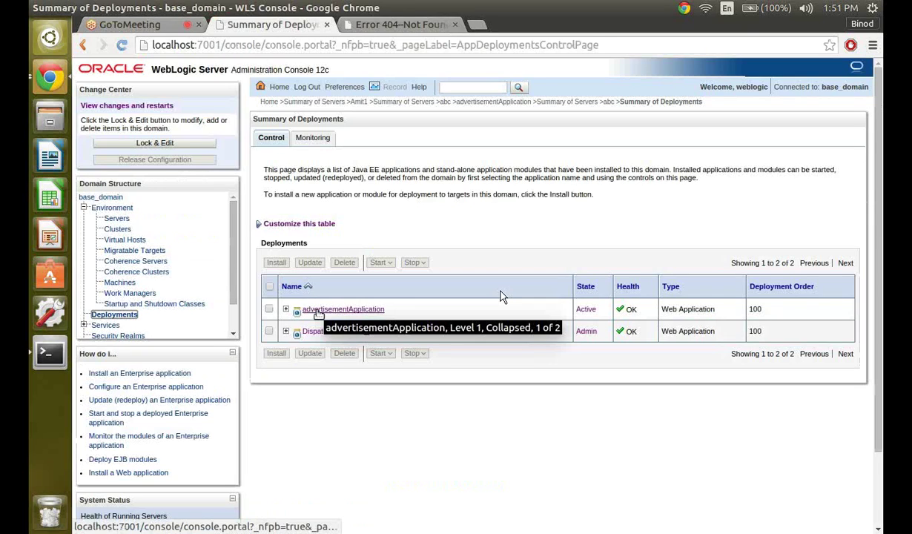
pyautogui.click(319, 311)
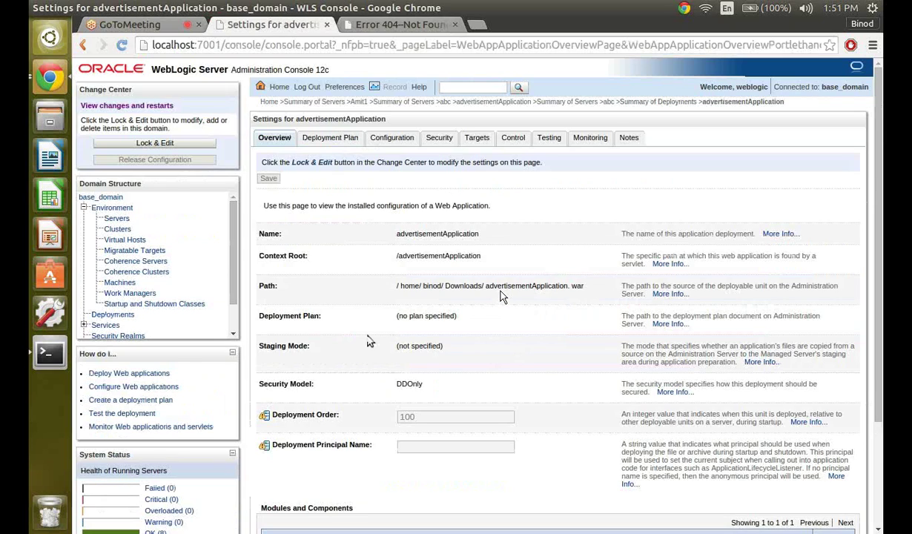
pyautogui.scroll(-1, 501, 297)
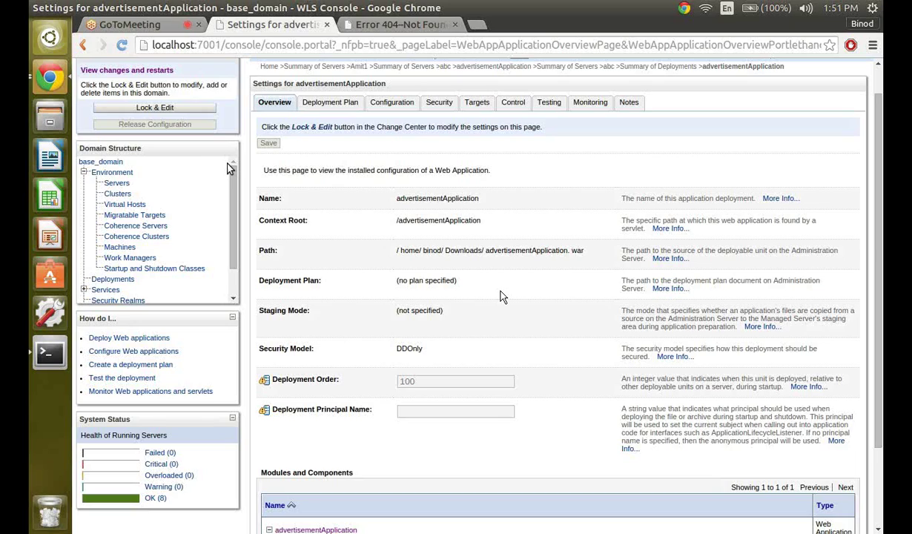
pyautogui.scroll(-1, 230, 169)
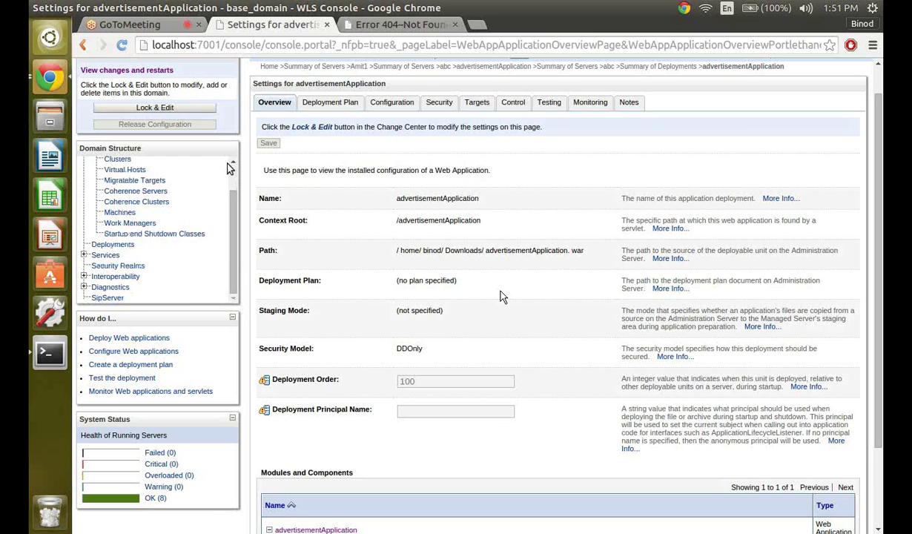
# Open the console's summary of servers and review every server's state, health and listen port.
pyautogui.scroll(-1, 230, 168)
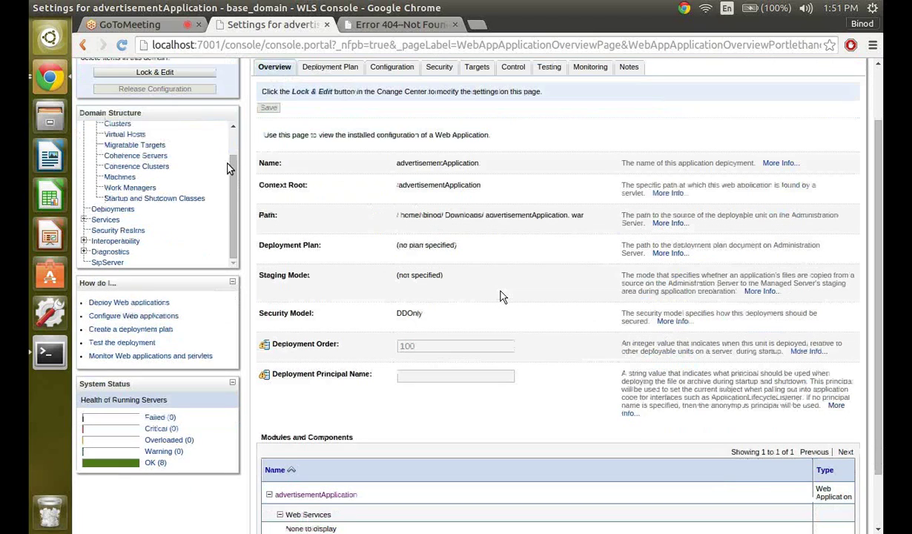
pyautogui.scroll(-1, 230, 169)
pyautogui.scroll(2, 230, 169)
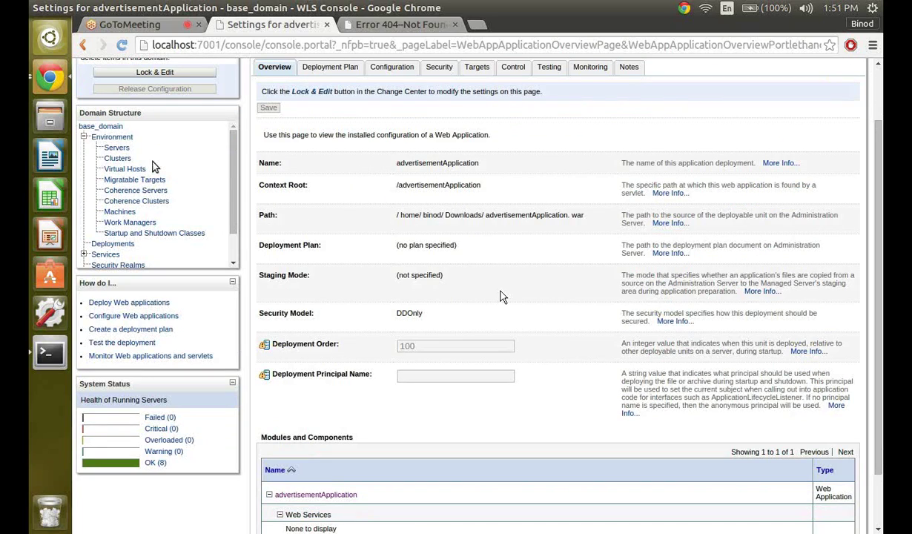
pyautogui.click(114, 149)
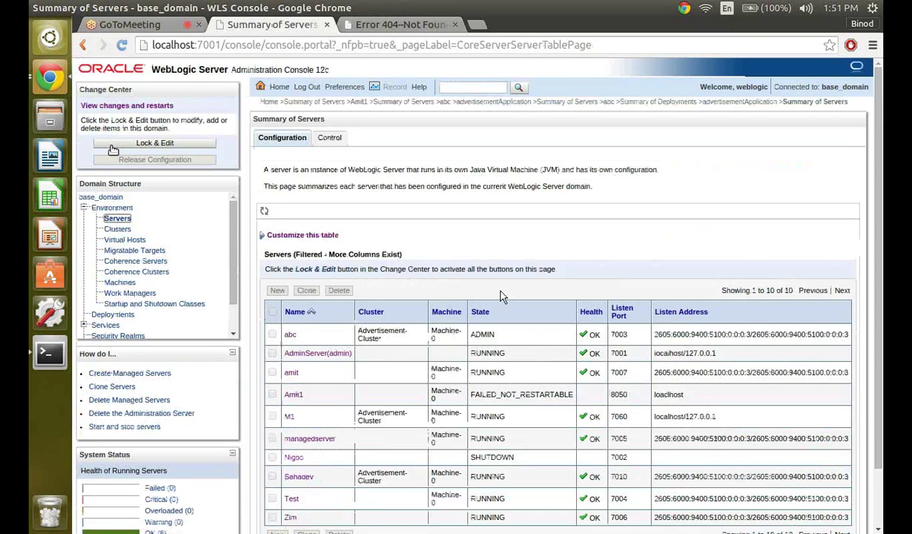
pyautogui.scroll(-1, 501, 297)
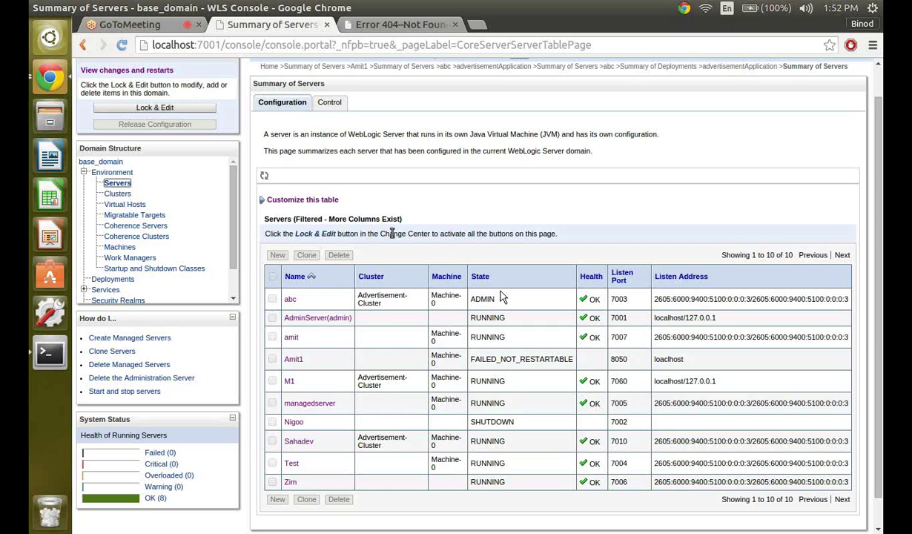
pyautogui.scroll(-1, 393, 234)
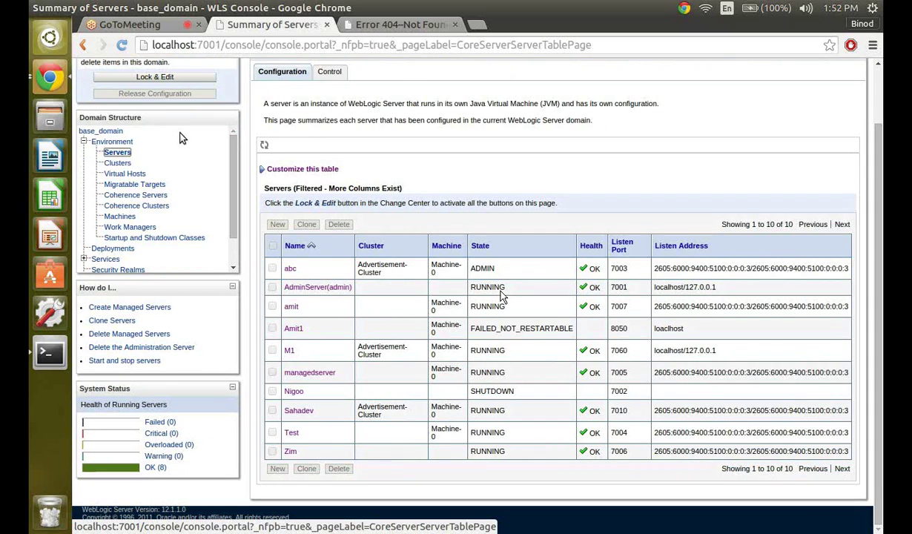
# Switch to the terminal, go into Amit1's security directory and list the contents of both Amit1 and security.
pyautogui.click(47, 342)
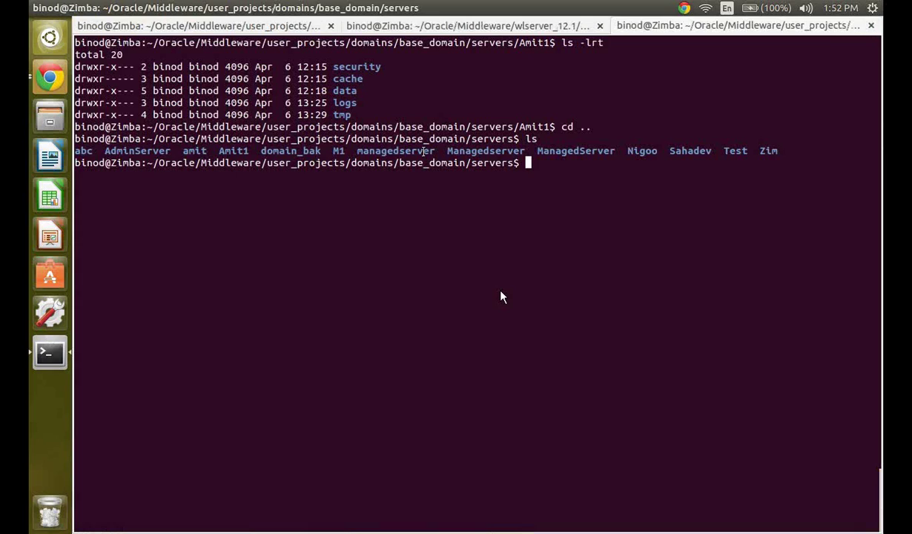
pyautogui.write('cd Amit1/')
pyautogui.press('Return')
pyautogui.write('ls')
pyautogui.press('Return')
pyautogui.write('c')
pyautogui.write('d se')
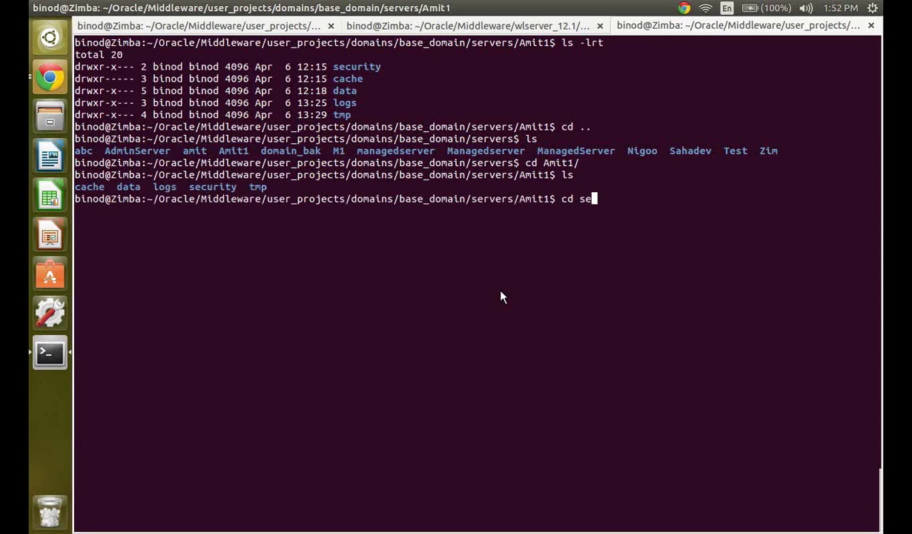
pyautogui.press('Tab')
pyautogui.press('Return')
pyautogui.write('ls')
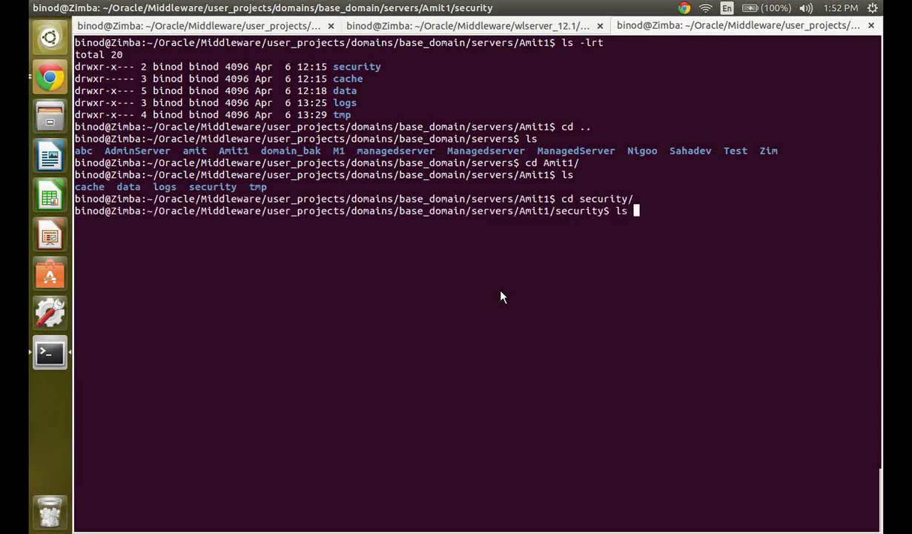
pyautogui.press('Return')
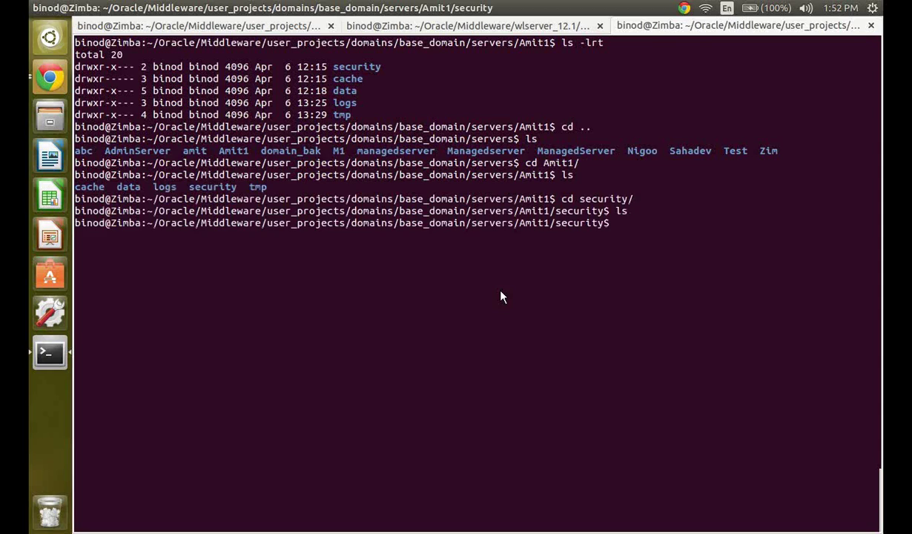
# Go back up to the base_domain directory and list its contents.
pyautogui.write('cd ../../')
pyautogui.press('Return')
pyautogui.write('cd ')
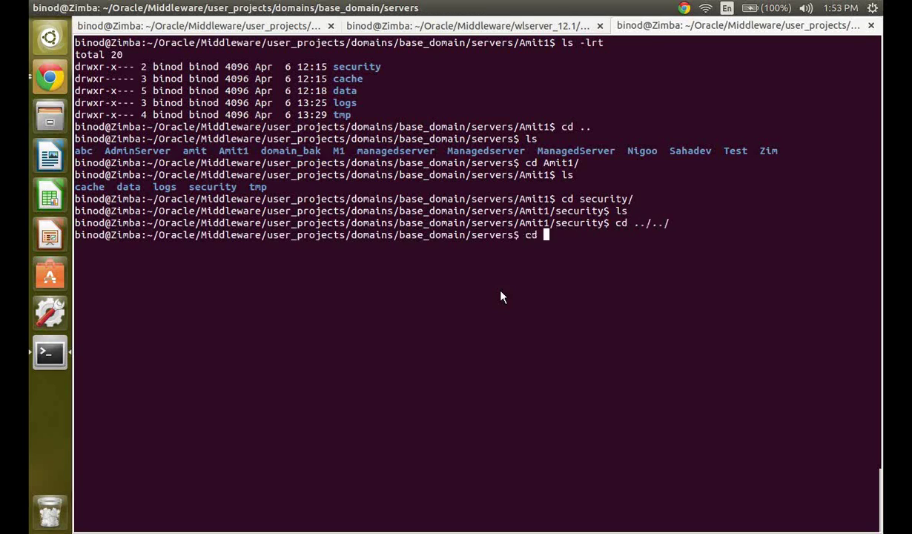
pyautogui.write('..')
pyautogui.press('Return')
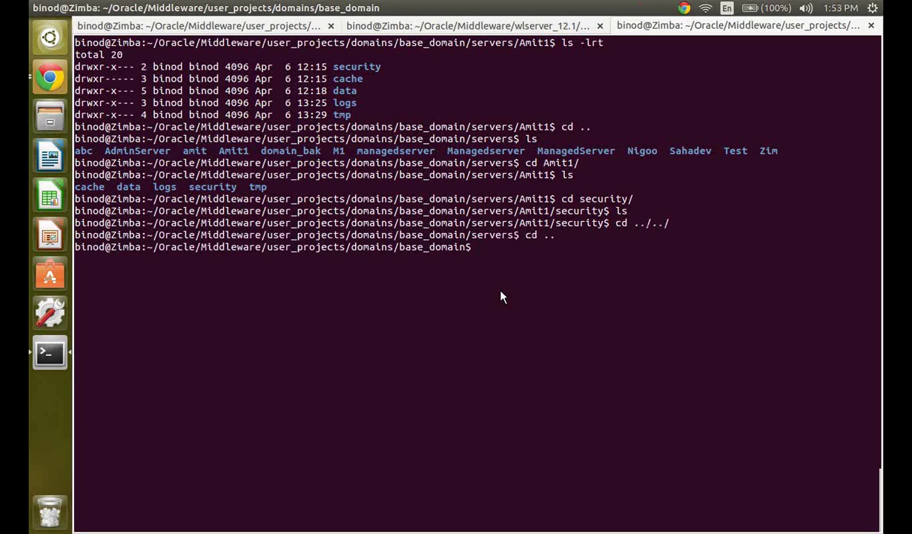
pyautogui.write('ls')
pyautogui.press('Return')
# Enter the domain's bin directory and list the server start and stop scripts.
pyautogui.write('c')
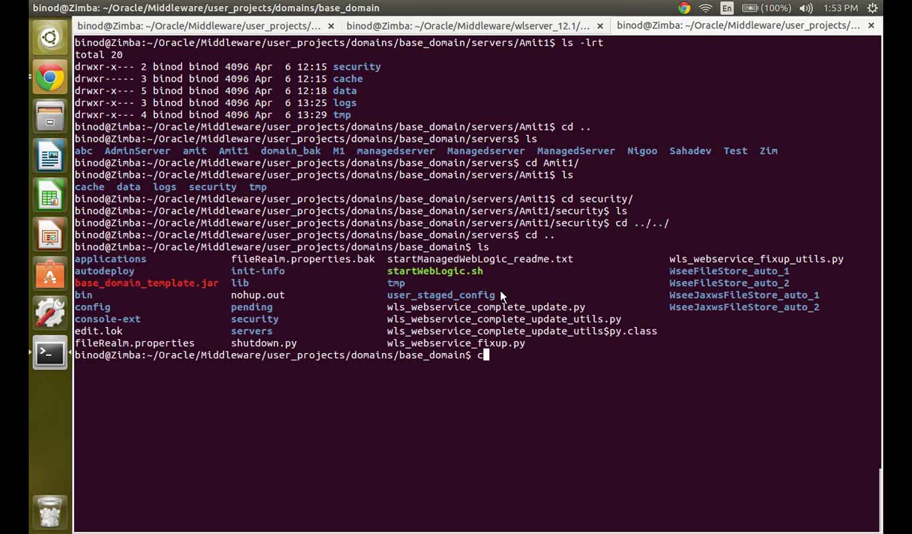
pyautogui.write('d bin/')
pyautogui.press('Return')
pyautogui.write('ls')
pyautogui.press('Return')
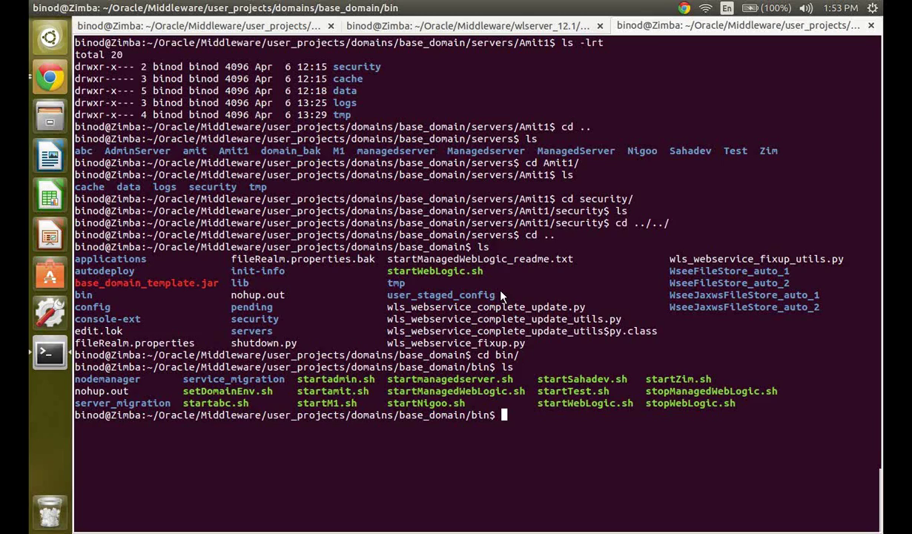
# Check the servers table in the browser, run ./startNigoo.sh in the terminal and get the prompt back.
pyautogui.moveTo(38, 13)
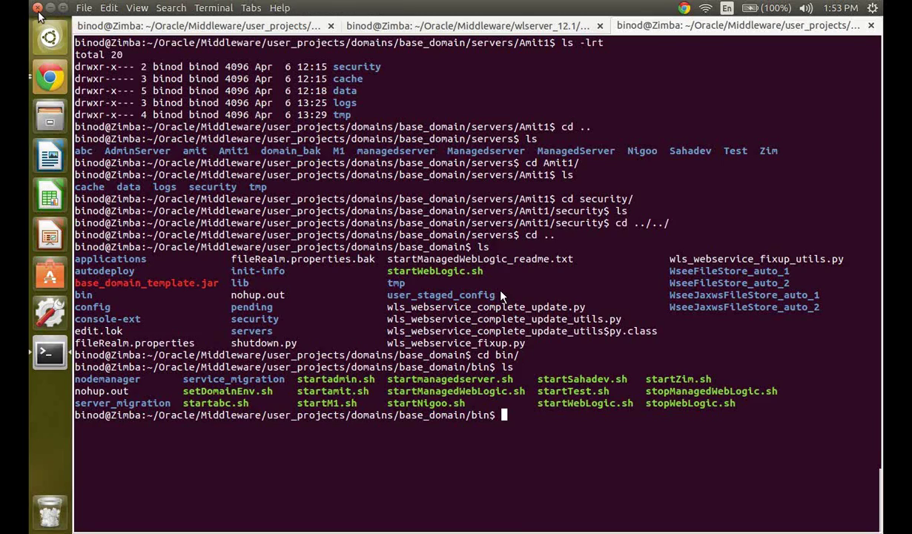
pyautogui.click(50, 79)
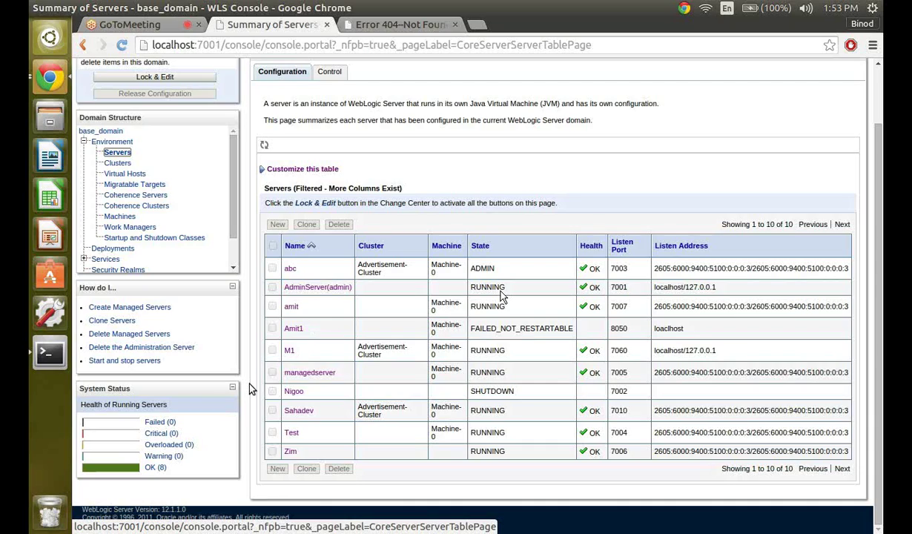
pyautogui.click(43, 360)
pyautogui.write('rtN')
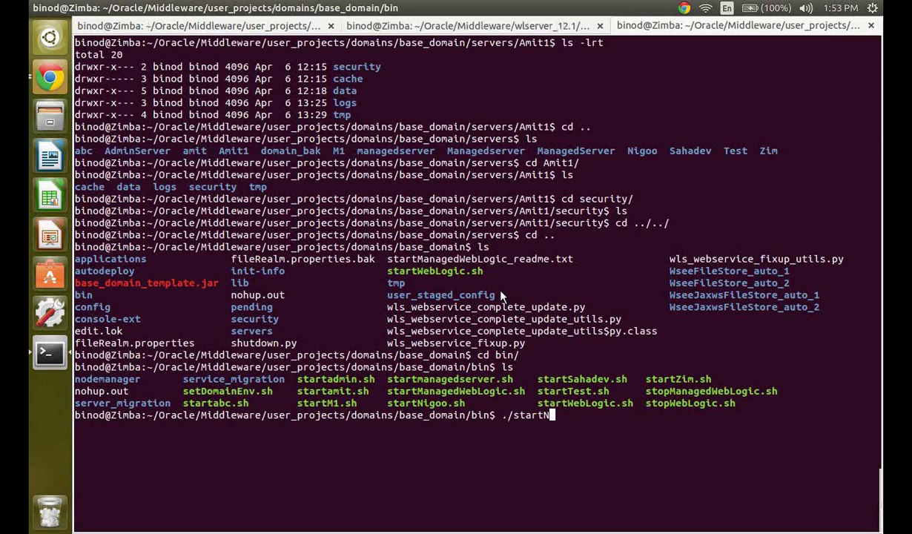
pyautogui.press('Tab')
pyautogui.press('Return')
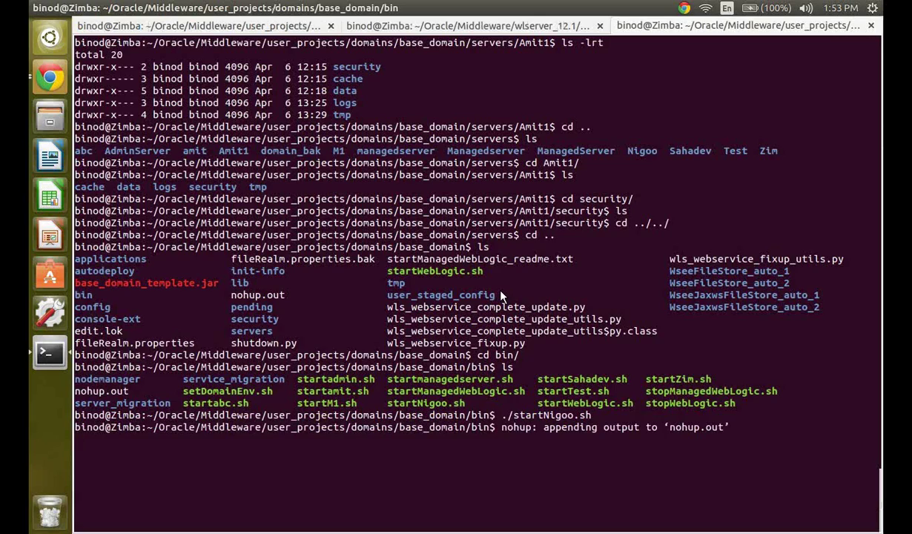
pyautogui.hotkey('ctrl', 'c')
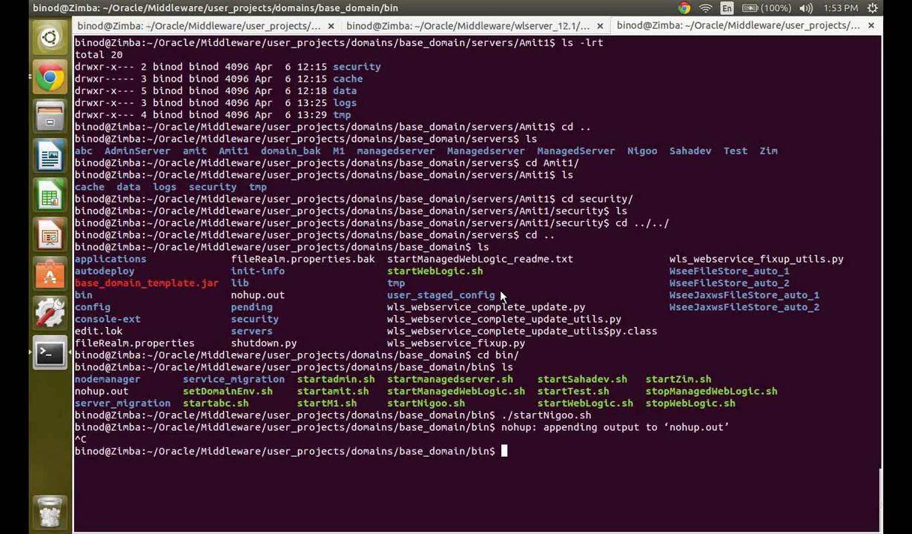
# Switch back to Chrome and reload the summary of servers to check Nigoo's state.
pyautogui.click(49, 72)
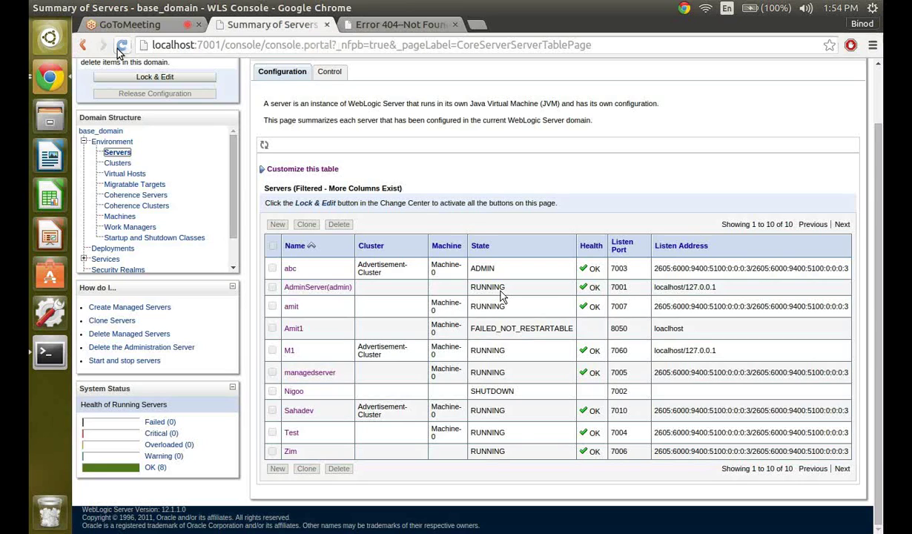
pyautogui.click(120, 46)
pyautogui.click(122, 48)
pyautogui.click(122, 46)
# Leave the console for the PowerPoint presentation and enlarge the notes area under the "Protecting Against Attacks - SSL" slide.
pyautogui.click(127, 24)
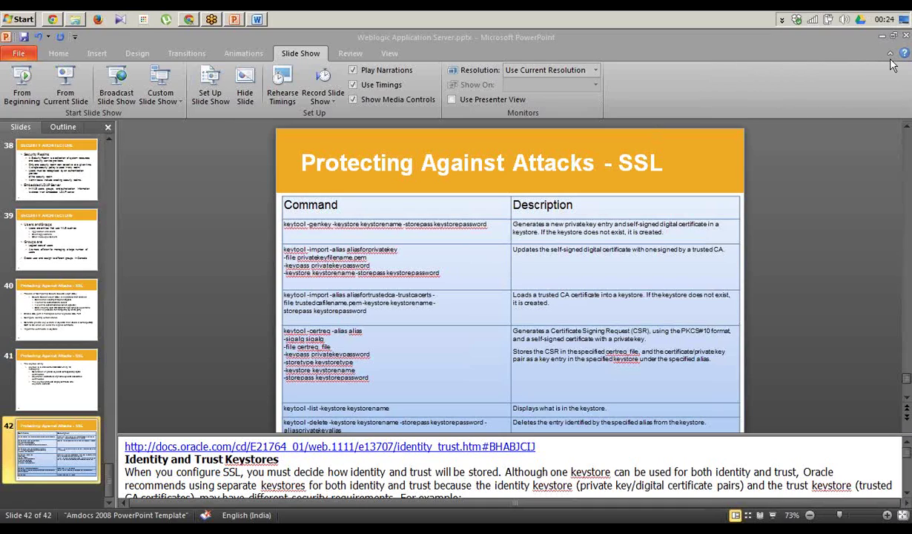
pyautogui.click(483, 256)
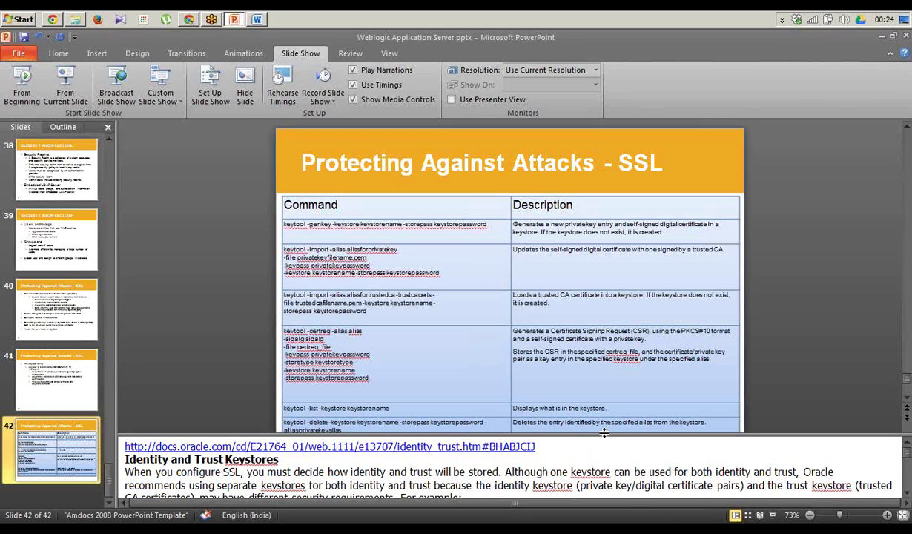
pyautogui.moveTo(605, 431); pyautogui.dragTo(544, 235)
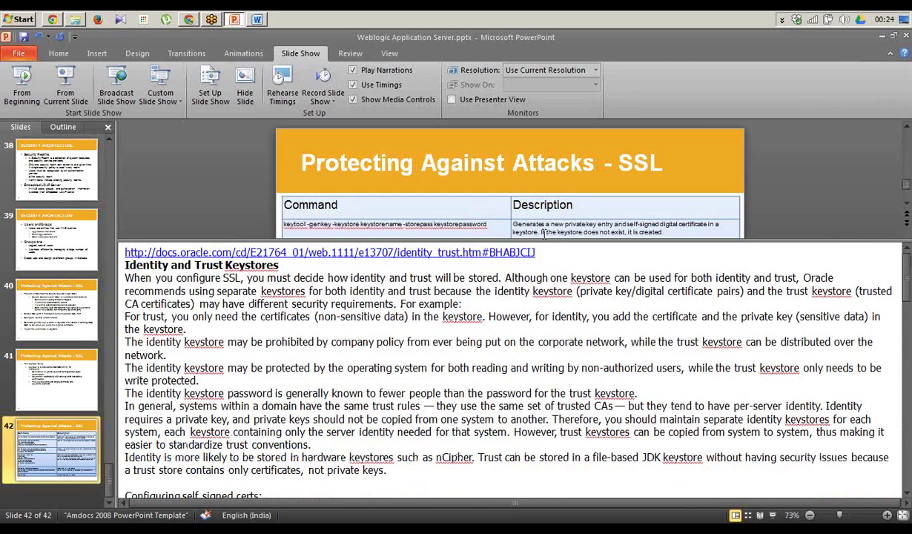